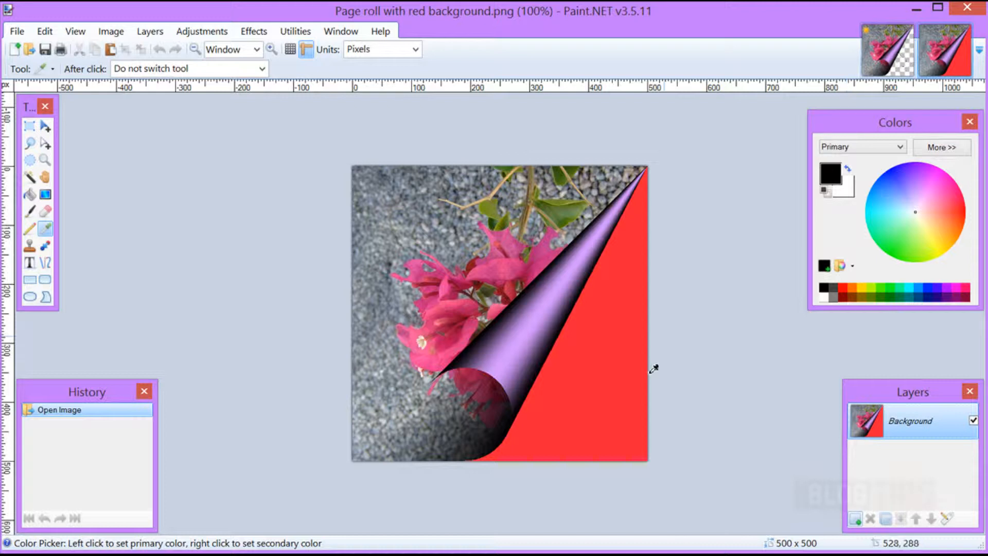
Switch to the transparent flip page image and open the "Granny Curl for video" image from the Page Roll folder
{"action": "left_click", "coordinate": [883, 66]}
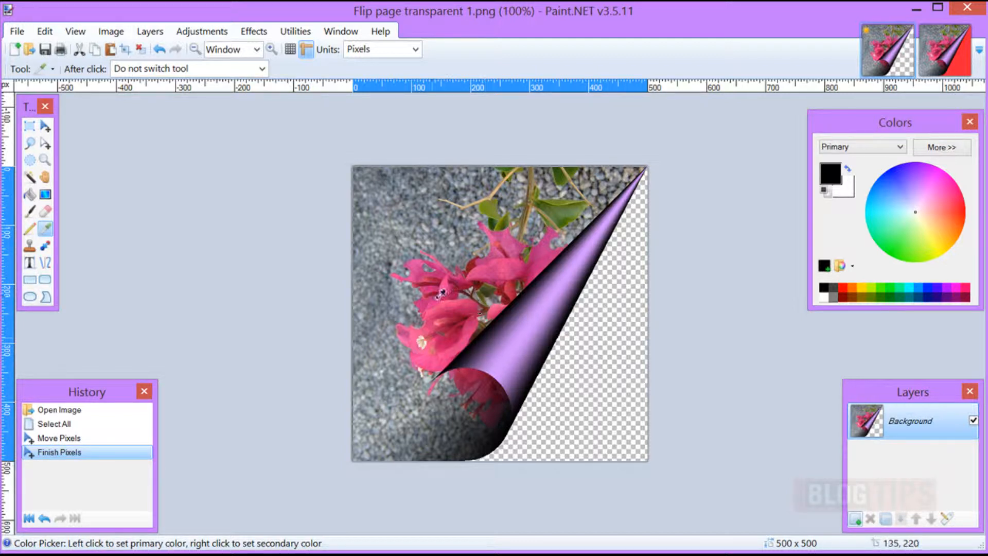
{"action": "left_click", "coordinate": [17, 39]}
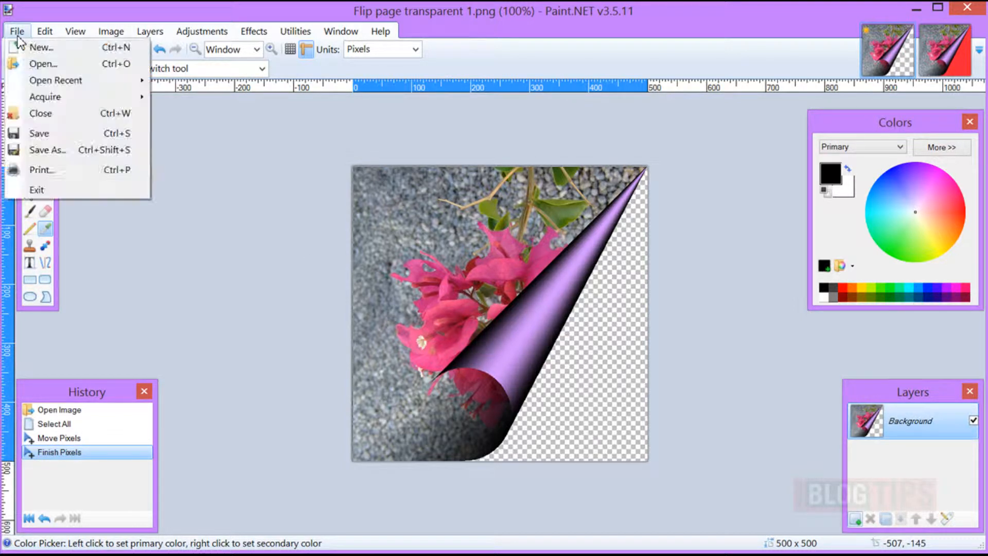
{"action": "left_click", "coordinate": [20, 66]}
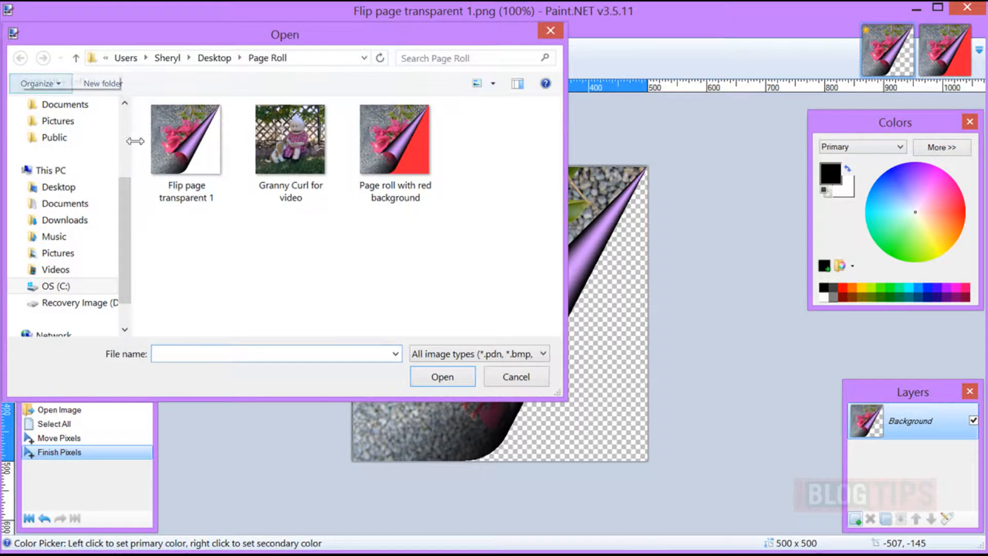
{"action": "left_click", "coordinate": [298, 147]}
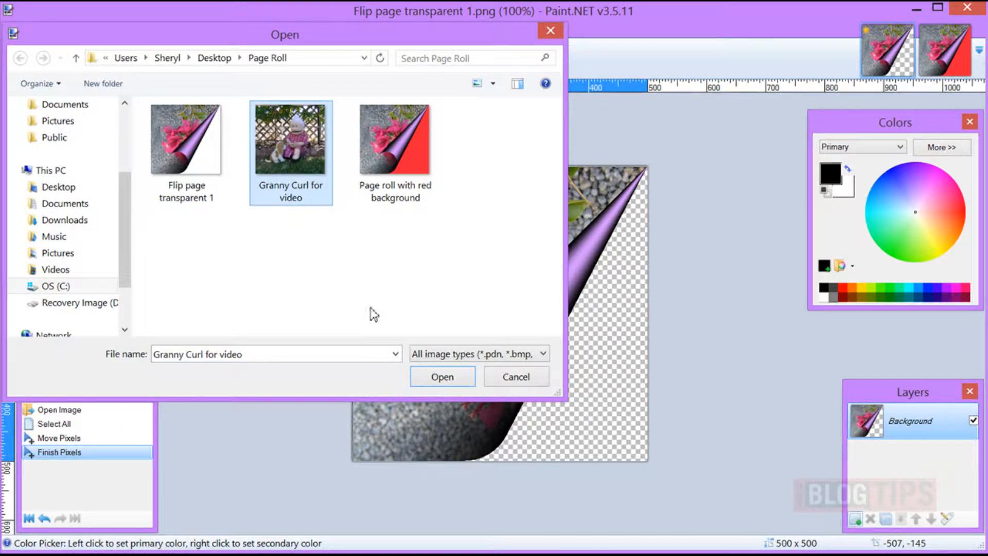
{"action": "left_click", "coordinate": [442, 377]}
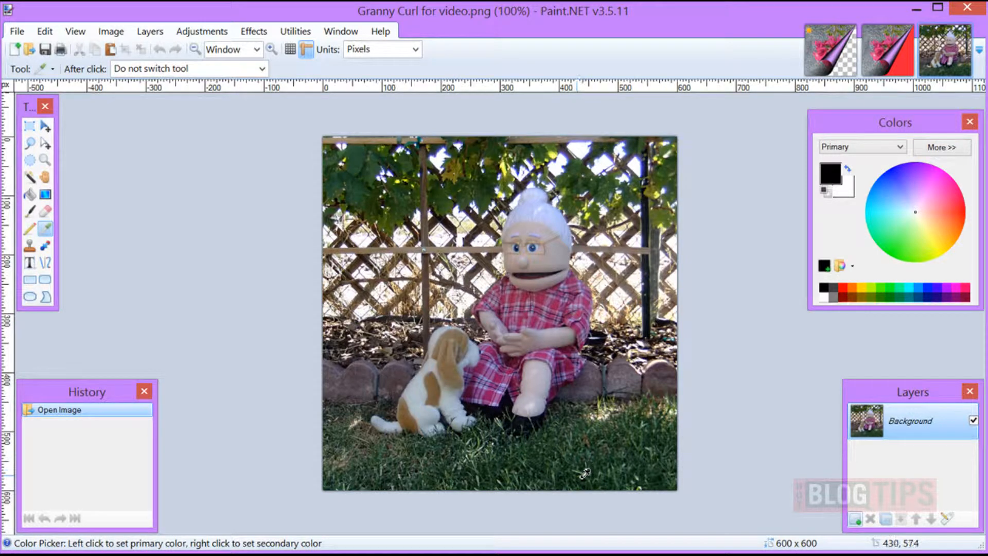
Start the Page Curl effect and preview every corner and the horizontal way, returning to the lower right corner with a vertical curl
{"action": "left_click", "coordinate": [253, 32]}
{"action": "mouse_move", "coordinate": [285, 138]}
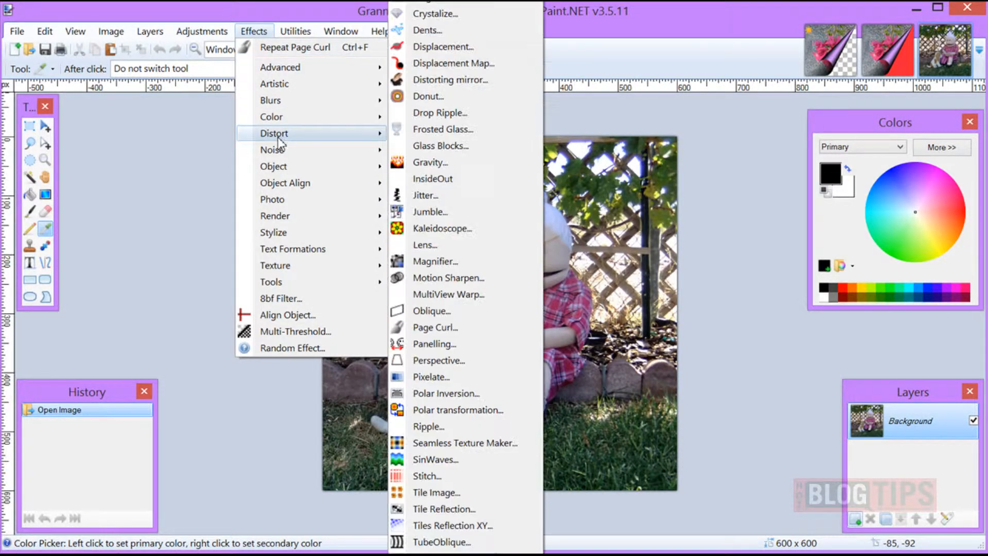
{"action": "left_click", "coordinate": [452, 332]}
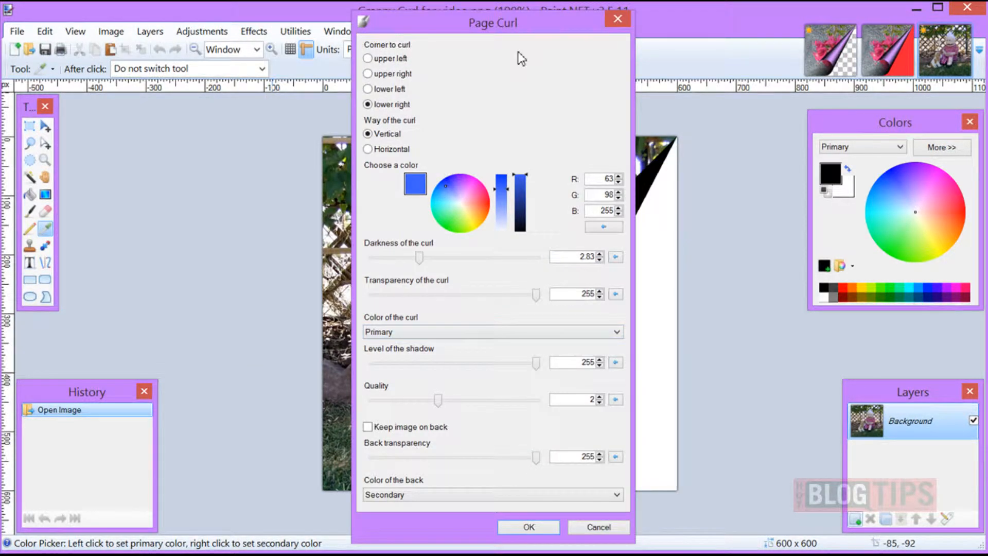
{"action": "left_click_drag", "start_coordinate": [518, 30], "coordinate": [184, 27]}
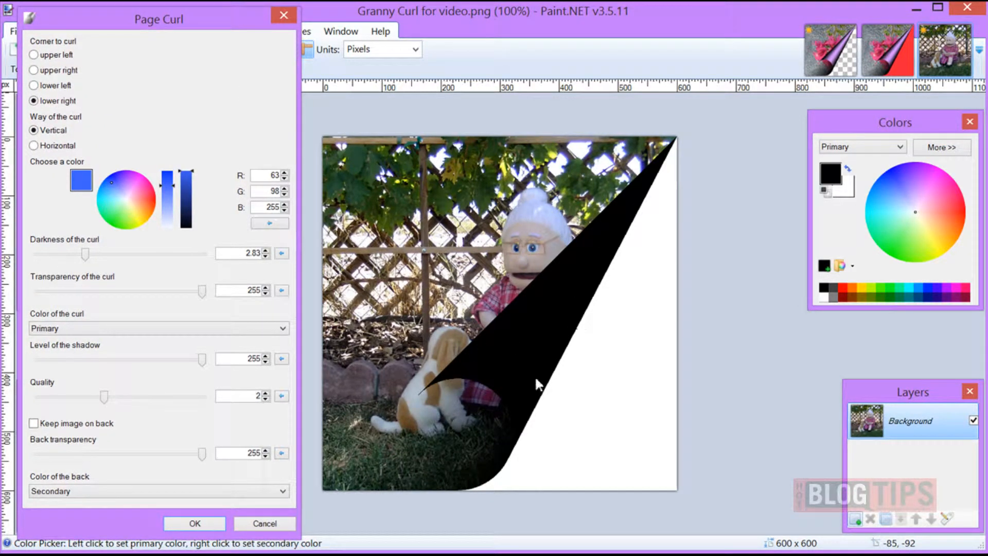
{"action": "left_click", "coordinate": [34, 55]}
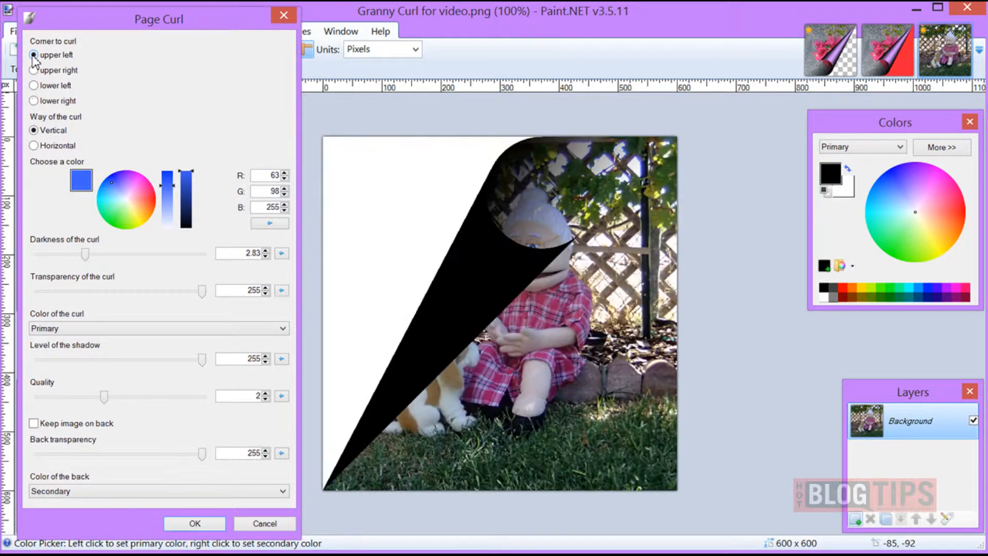
{"action": "left_click", "coordinate": [34, 70]}
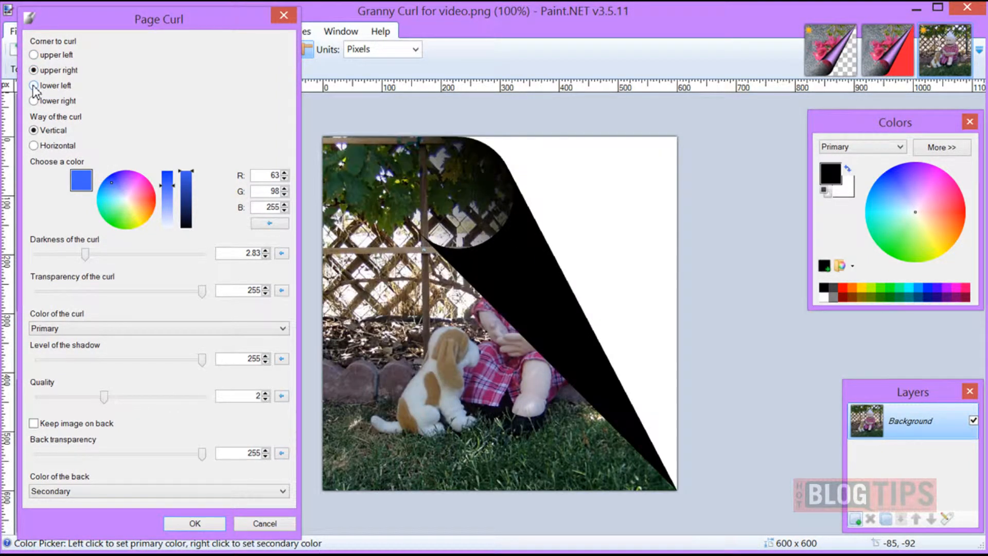
{"action": "left_click", "coordinate": [34, 86]}
{"action": "left_click", "coordinate": [33, 101]}
{"action": "left_click", "coordinate": [33, 146]}
{"action": "left_click", "coordinate": [34, 130]}
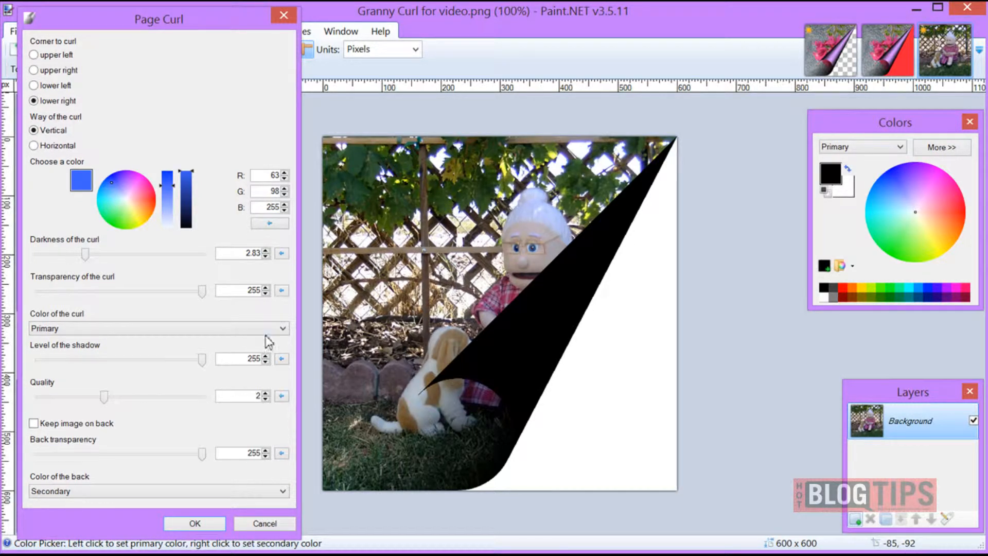
Try the Secondary and ColorWheel options for the curl color, previewing several hues including green and yellow, and cancel the effect
{"action": "left_click", "coordinate": [283, 331]}
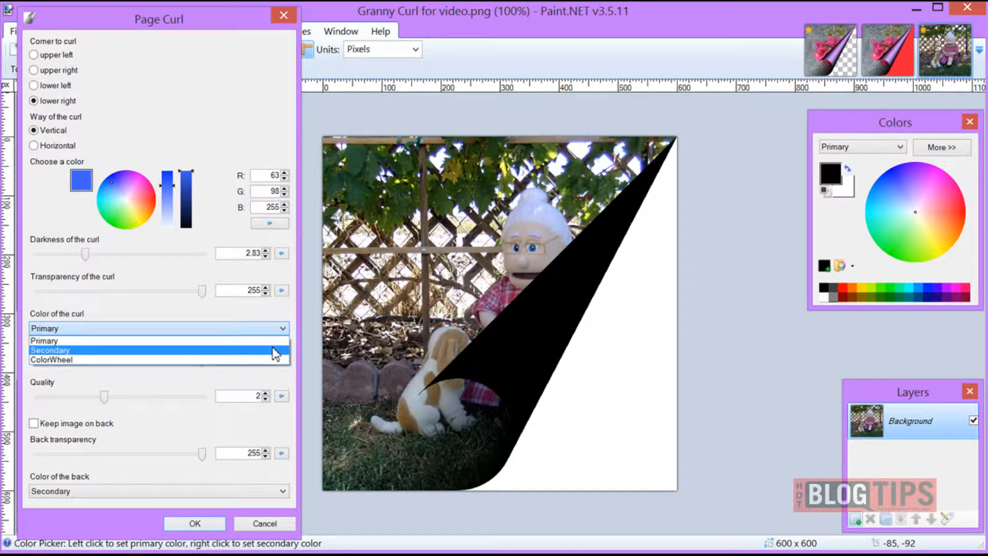
{"action": "left_click", "coordinate": [272, 347]}
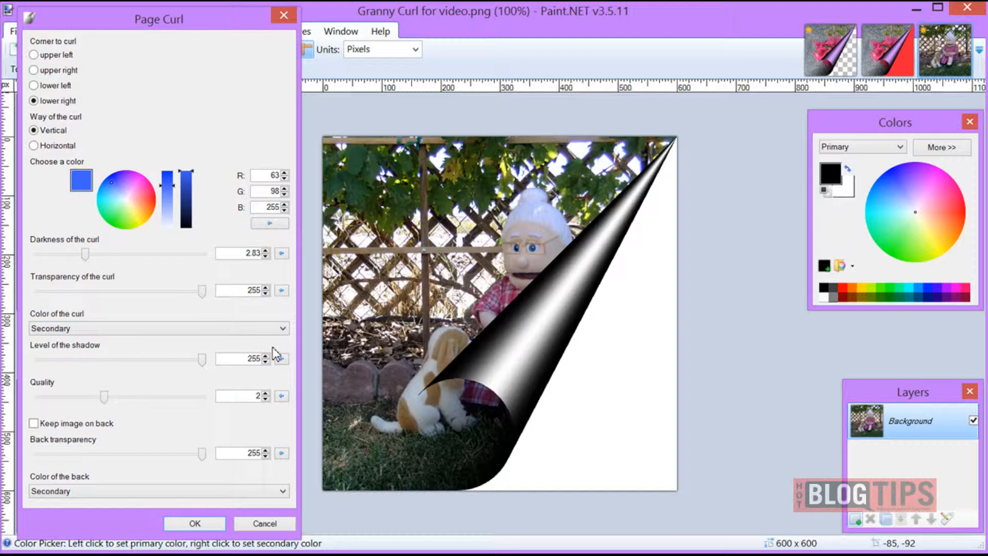
{"action": "left_click", "coordinate": [281, 332]}
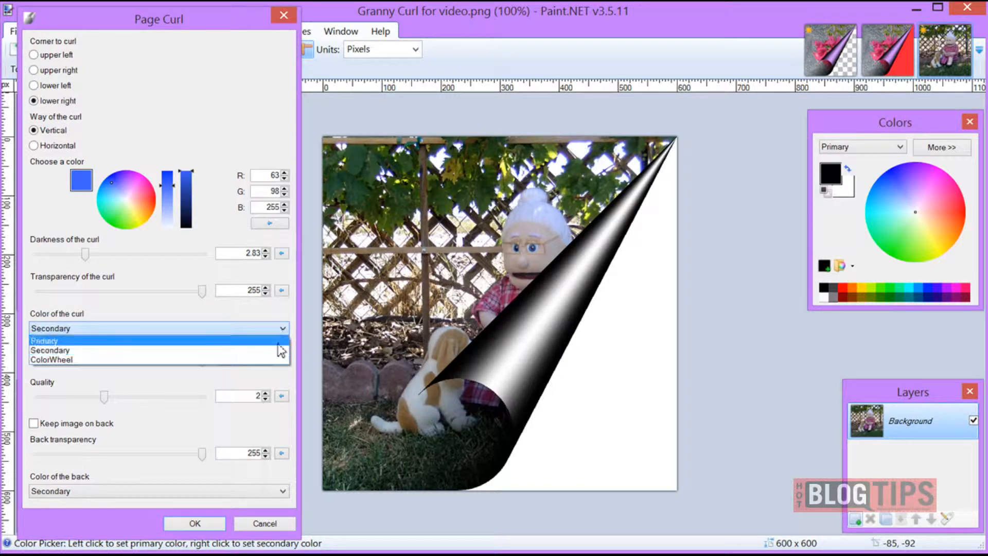
{"action": "left_click", "coordinate": [271, 359]}
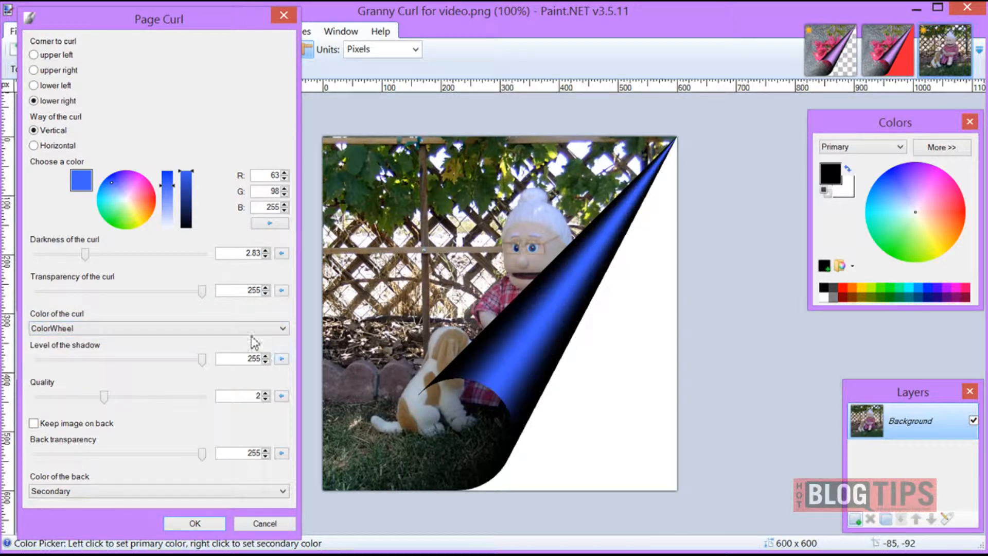
{"action": "left_click", "coordinate": [146, 203]}
{"action": "left_click", "coordinate": [136, 178]}
{"action": "left_click", "coordinate": [122, 218]}
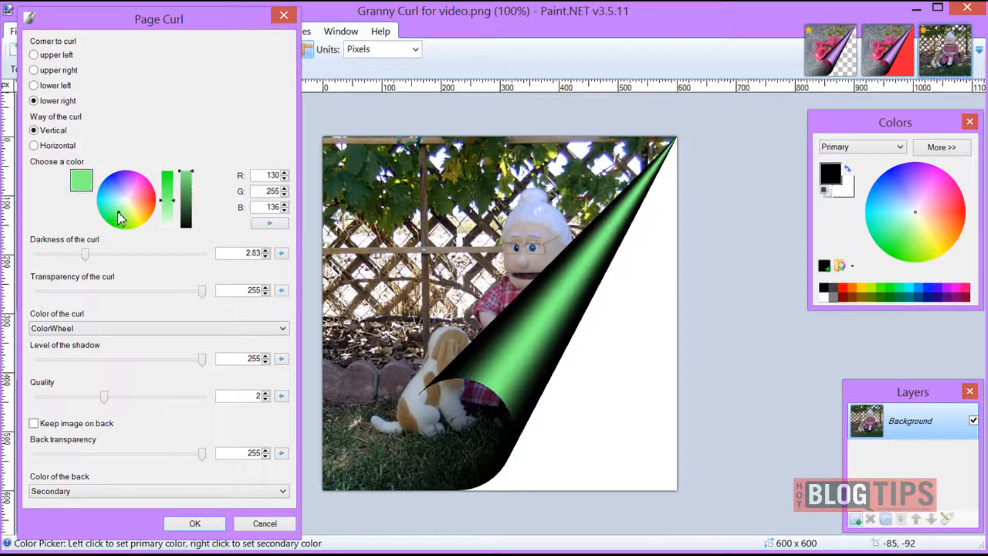
{"action": "left_click", "coordinate": [142, 220]}
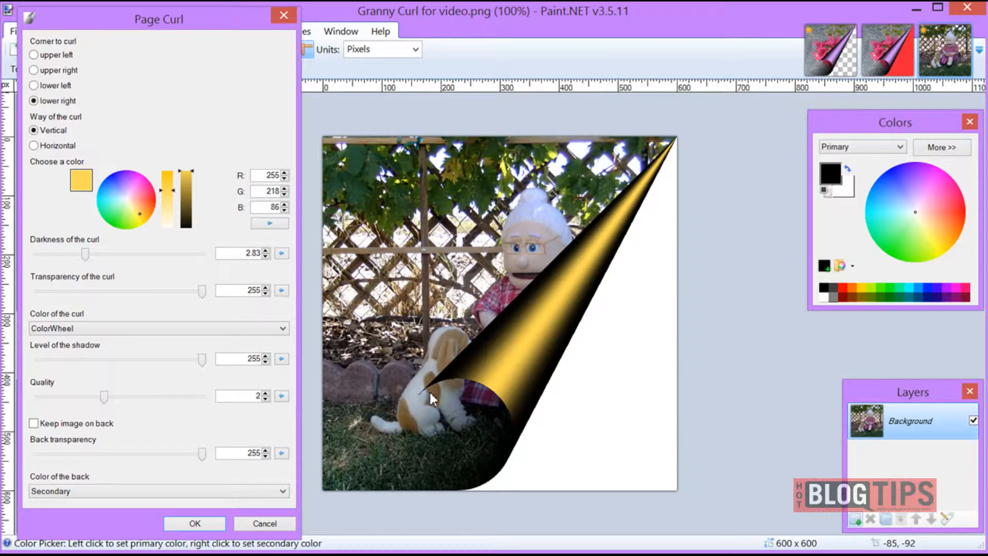
{"action": "left_click", "coordinate": [265, 523]}
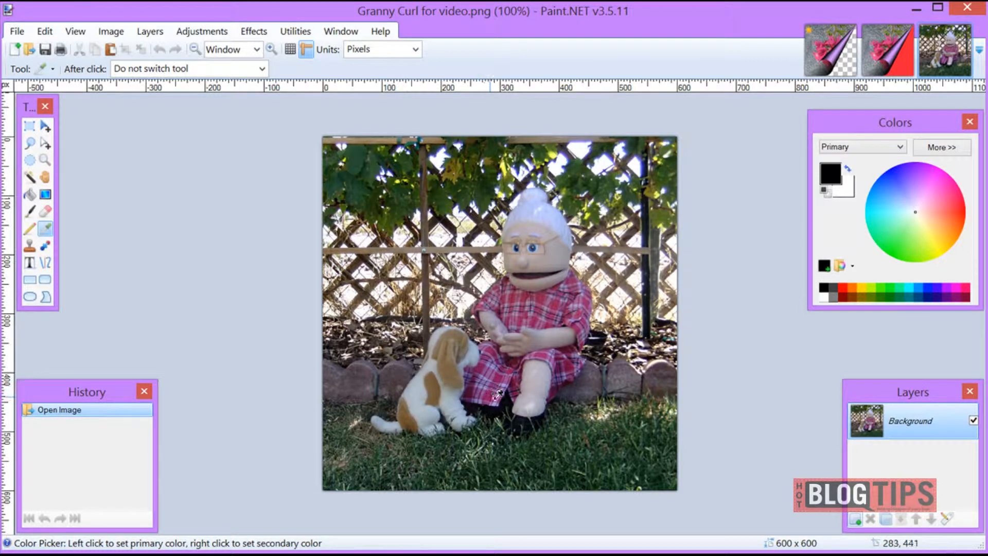
Sample a purple from the puppet's plaid dress as the primary color and open the Page Curl effect beside the image
{"action": "left_click", "coordinate": [501, 375]}
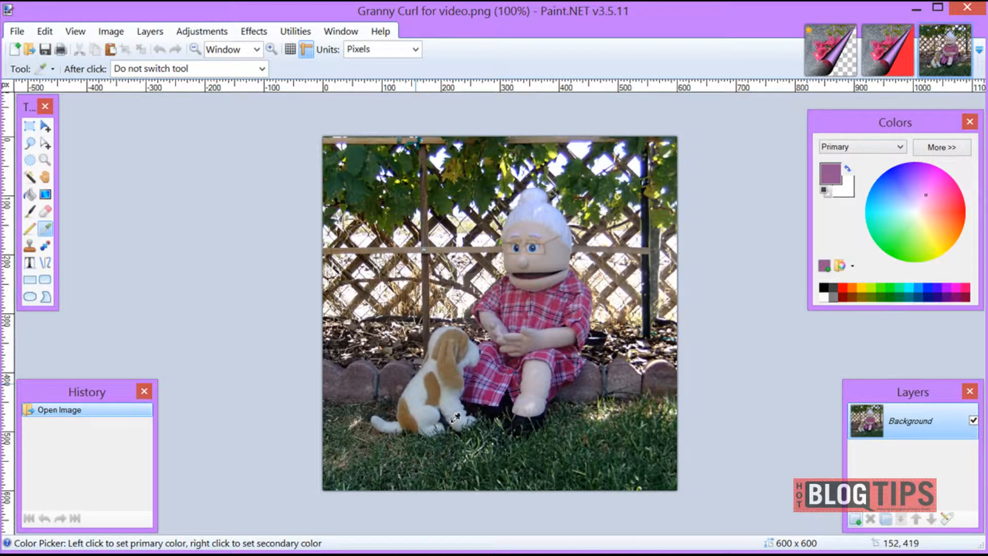
{"action": "left_click", "coordinate": [254, 31]}
{"action": "mouse_move", "coordinate": [265, 133]}
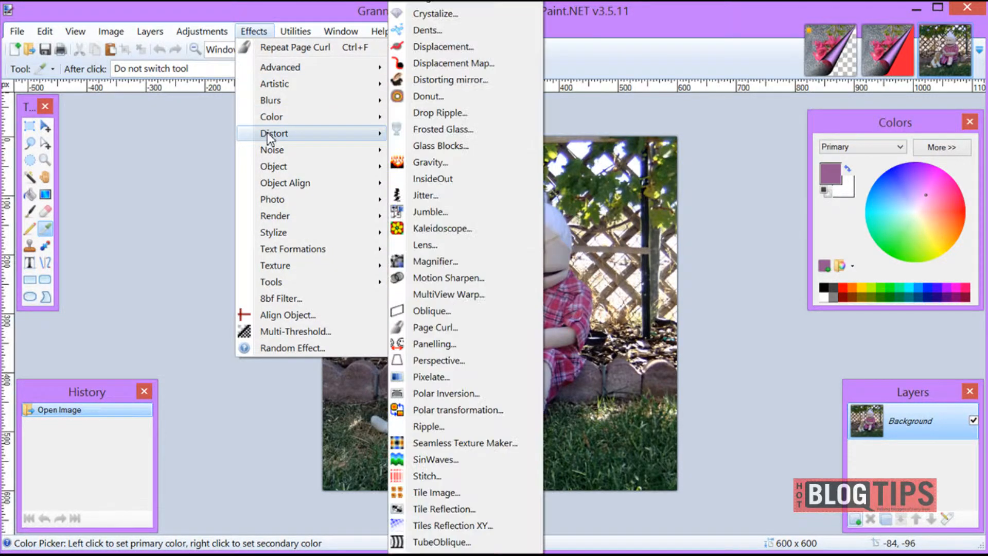
{"action": "left_click", "coordinate": [446, 328]}
{"action": "left_click_drag", "start_coordinate": [518, 26], "coordinate": [168, 7]}
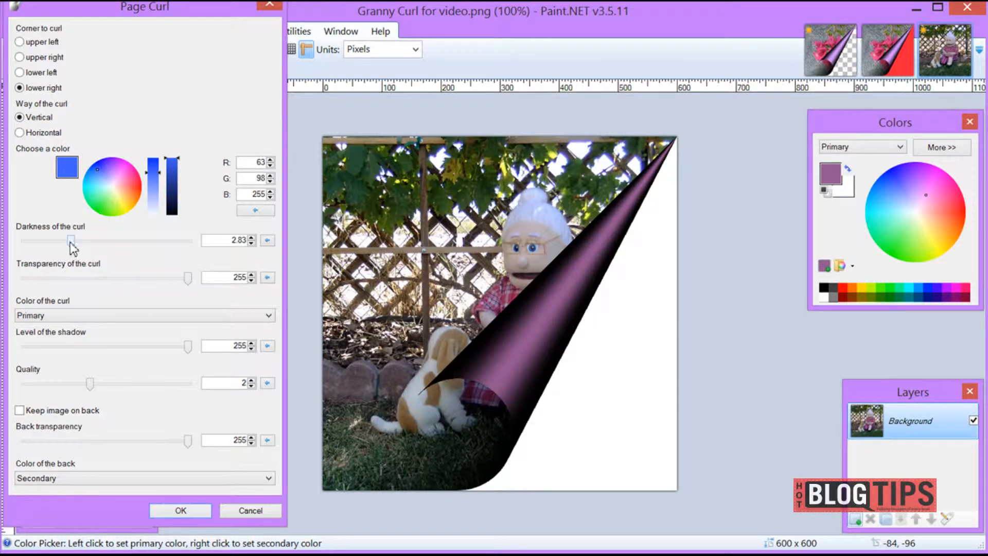
Preview the curl's darkness at 8.95 and 1.27, and reset it to the default of 1.50
{"action": "left_click_drag", "start_coordinate": [70, 244], "coordinate": [170, 254]}
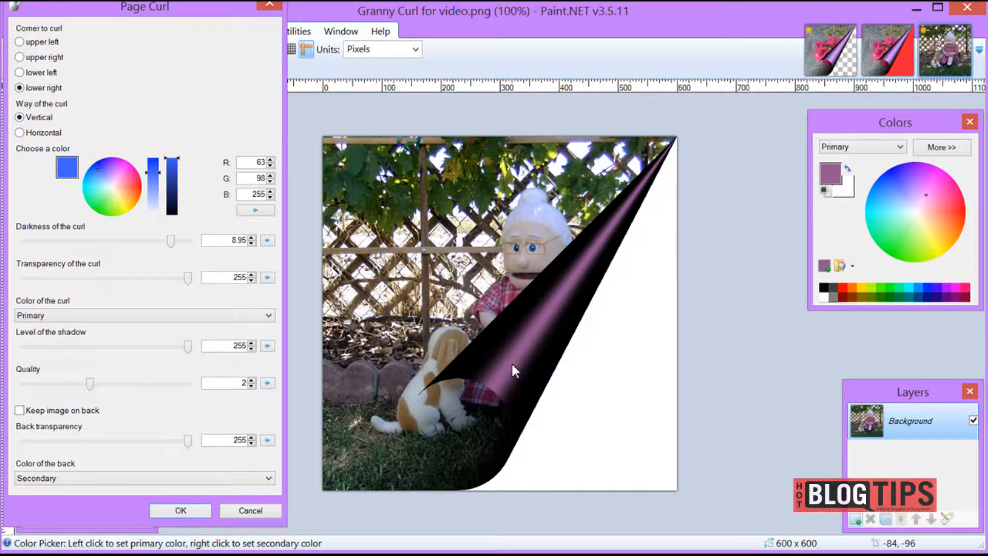
{"action": "left_click_drag", "start_coordinate": [171, 243], "coordinate": [48, 253]}
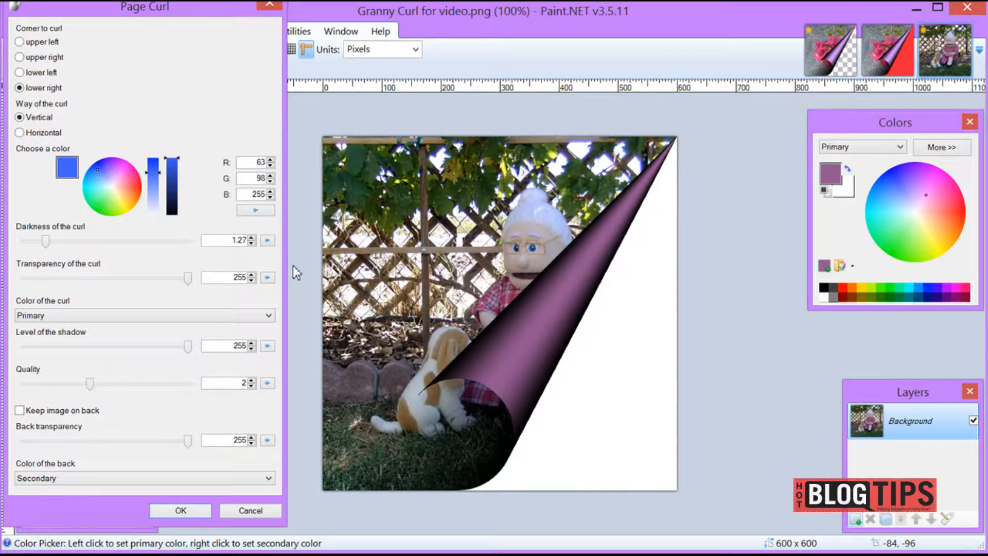
{"action": "left_click", "coordinate": [268, 240]}
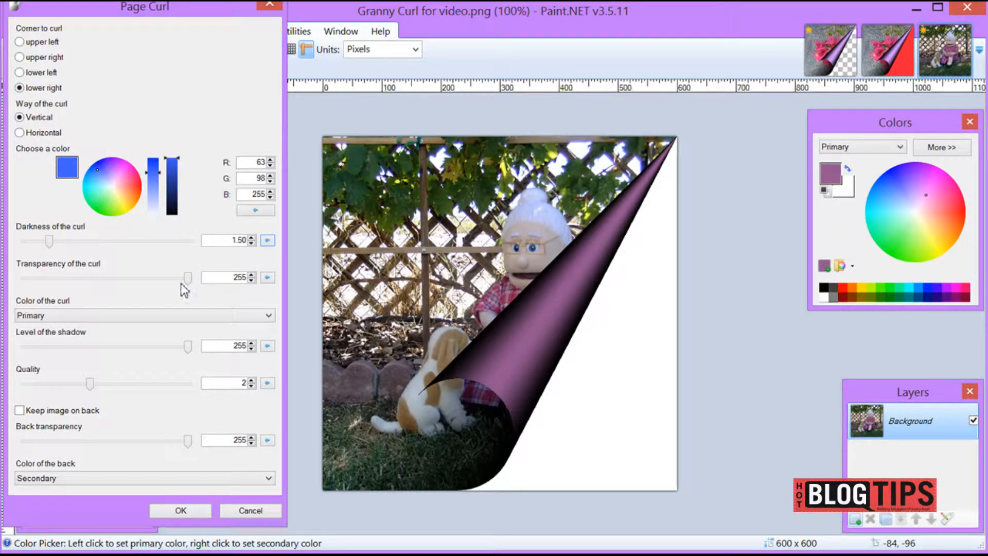
Try a curl transparency of 159 and shadow levels of 95 and 213, resetting each setting to its default of 255
{"action": "left_click_drag", "start_coordinate": [188, 280], "coordinate": [128, 289]}
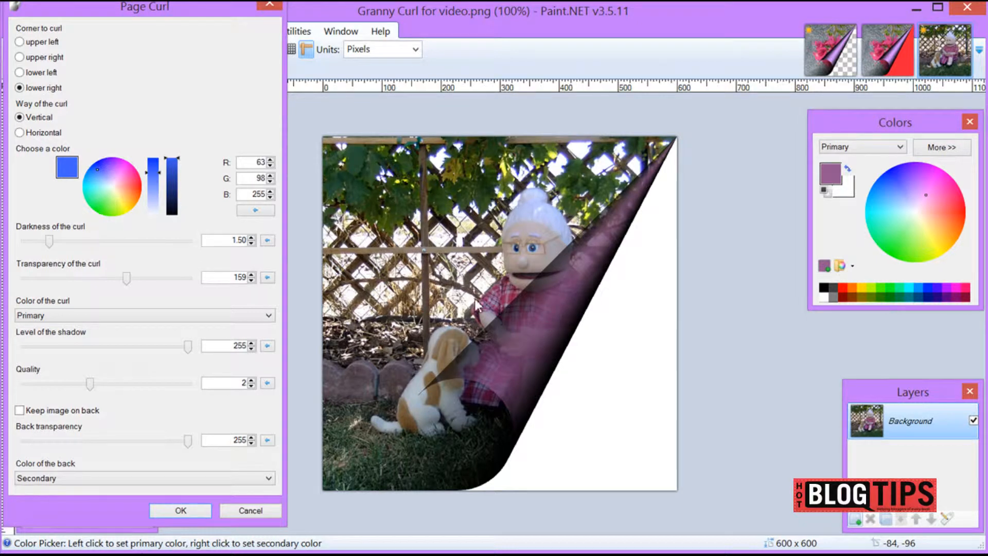
{"action": "left_click", "coordinate": [267, 277]}
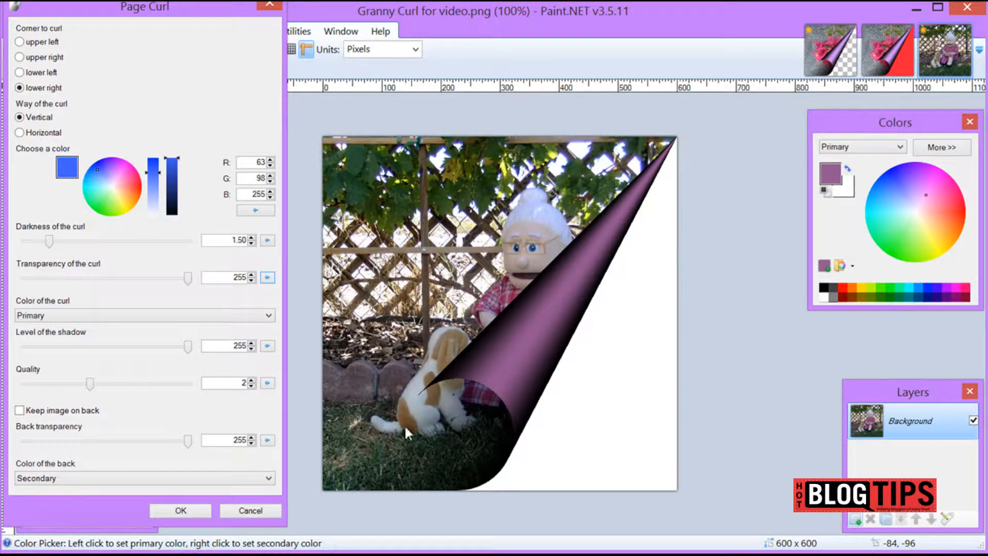
{"action": "left_click_drag", "start_coordinate": [188, 348], "coordinate": [87, 352]}
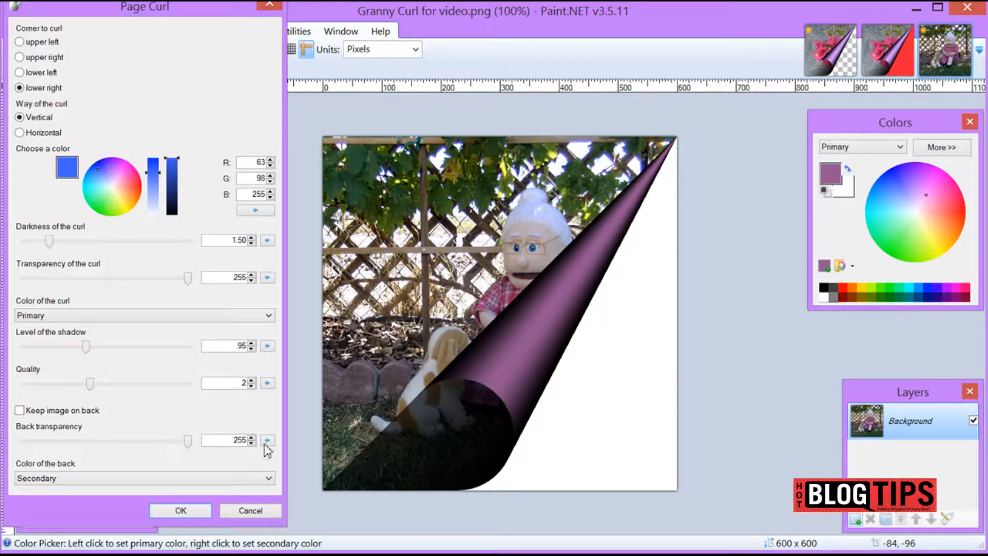
{"action": "left_click_drag", "start_coordinate": [84, 348], "coordinate": [159, 359]}
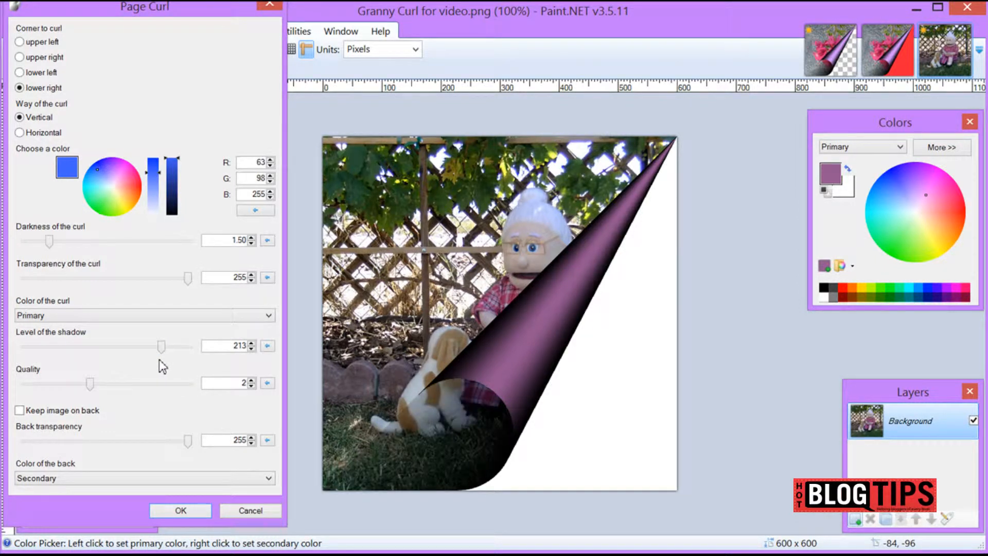
{"action": "left_click", "coordinate": [268, 346]}
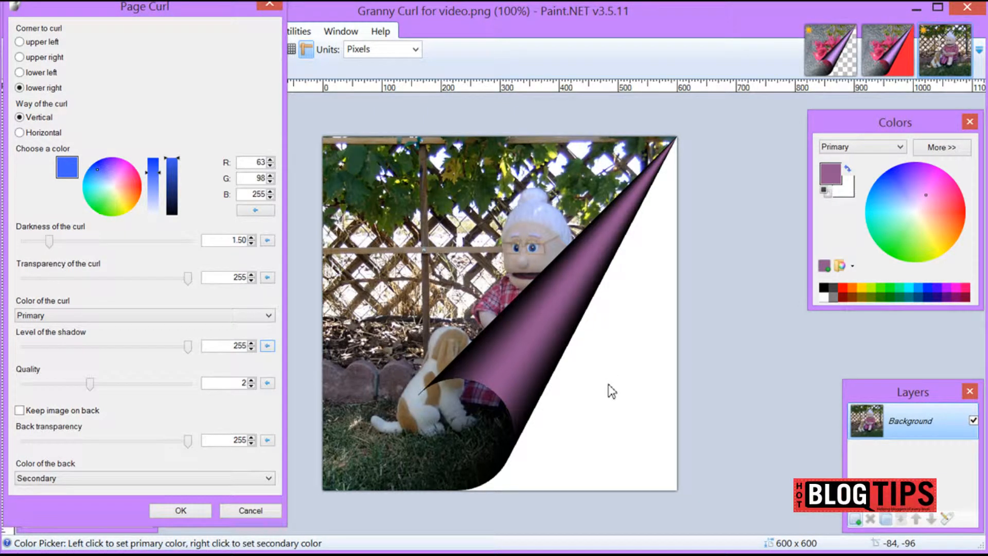
Try keeping the image on the back and using Primary as the back color, returning to no back image and Secondary
{"action": "left_click", "coordinate": [20, 410]}
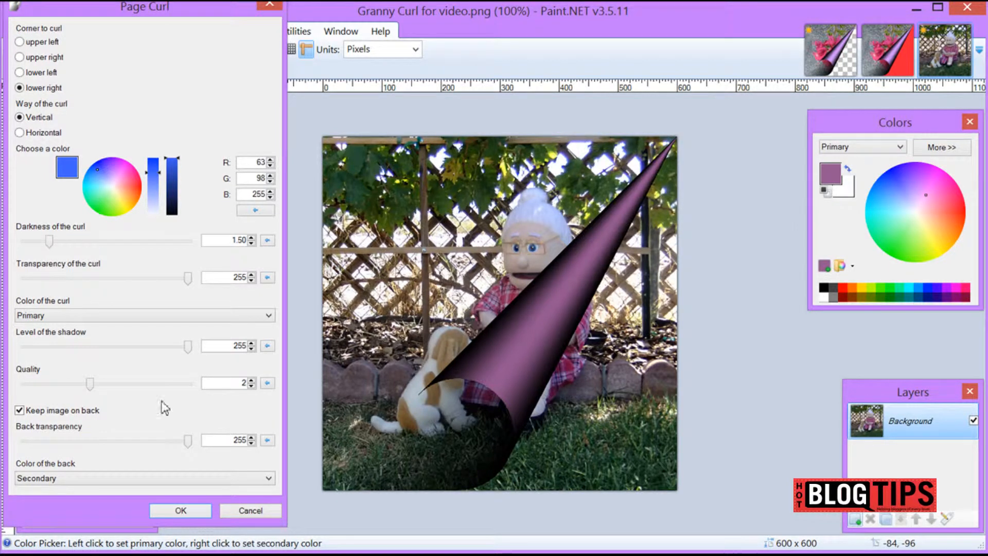
{"action": "left_click", "coordinate": [20, 410]}
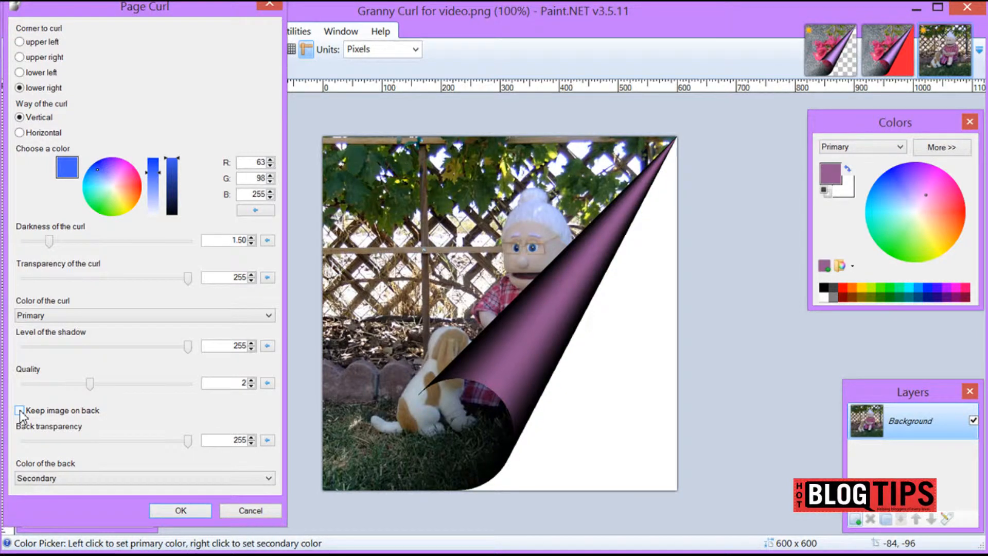
{"action": "left_click", "coordinate": [253, 477]}
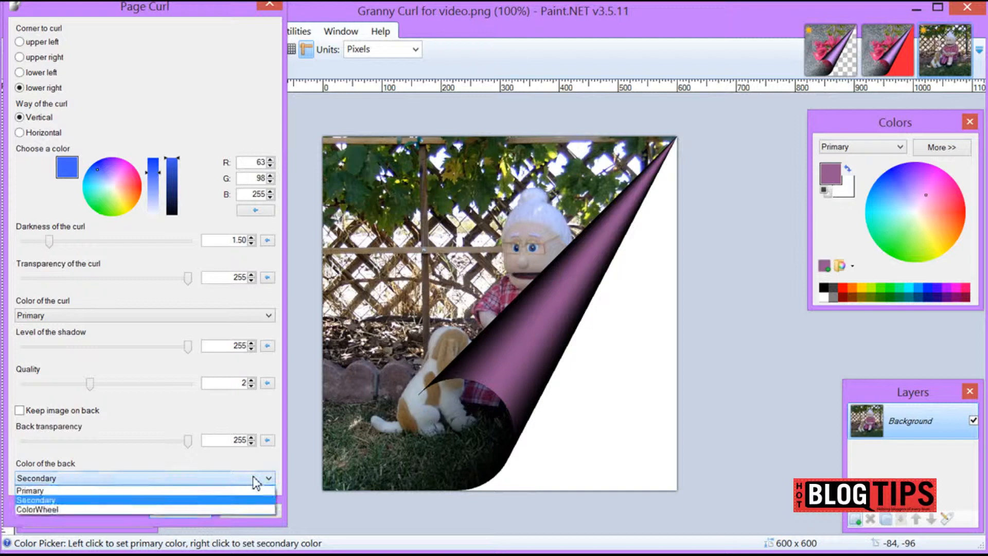
{"action": "left_click", "coordinate": [249, 489]}
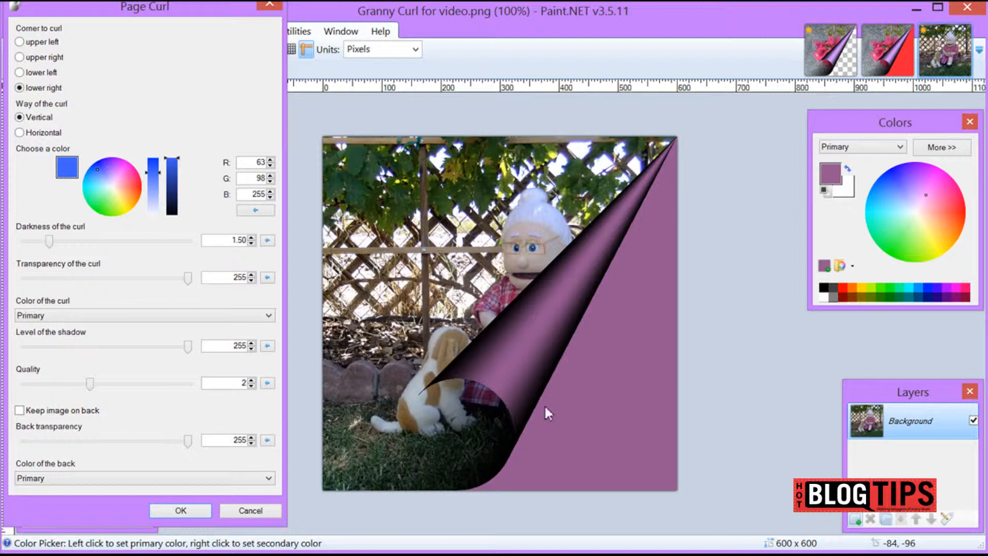
{"action": "left_click", "coordinate": [226, 478]}
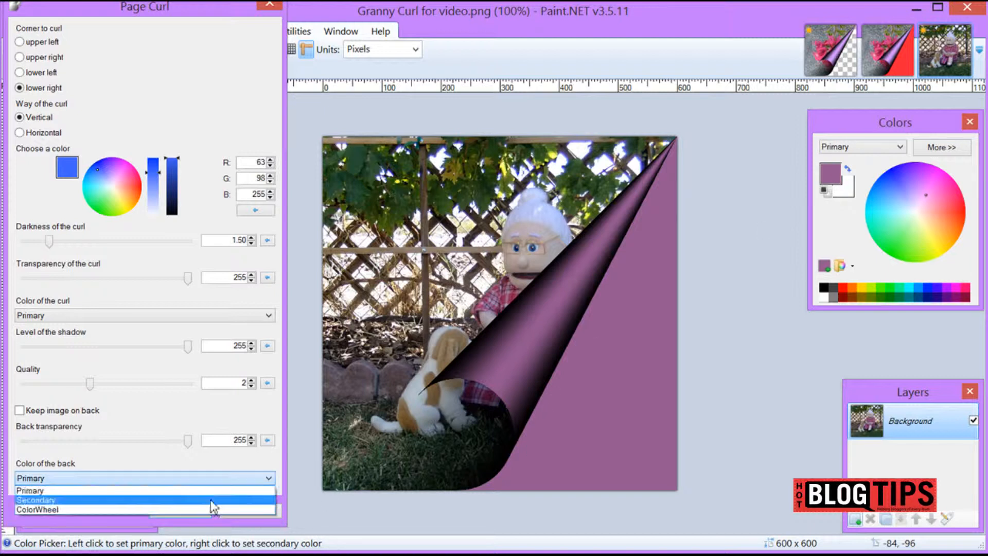
{"action": "left_click", "coordinate": [212, 501]}
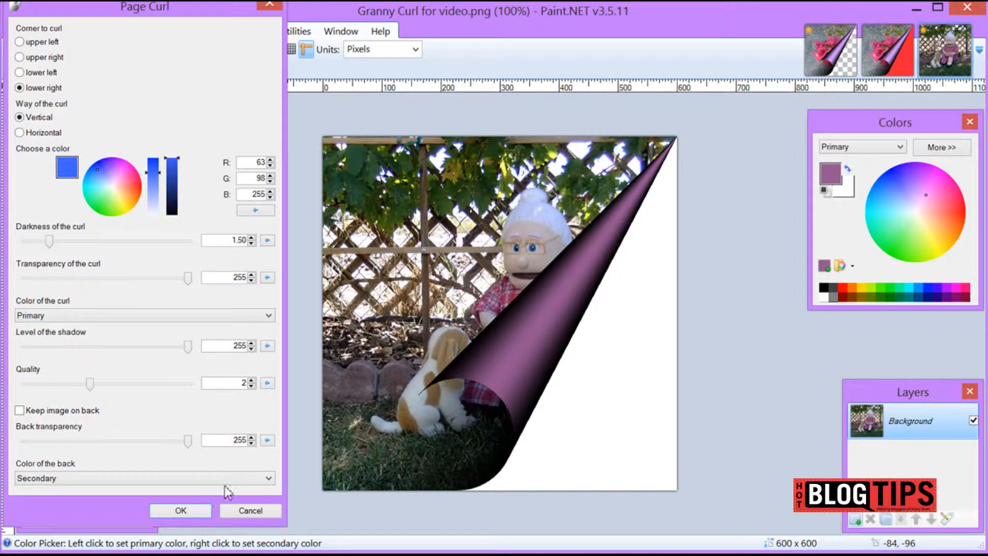
Set the back color to ColorWheel, preview red, yellow and pale blue, and apply the curl with an off-white back of RGB 255, 249, 244
{"action": "left_click", "coordinate": [230, 477]}
{"action": "left_click", "coordinate": [204, 509]}
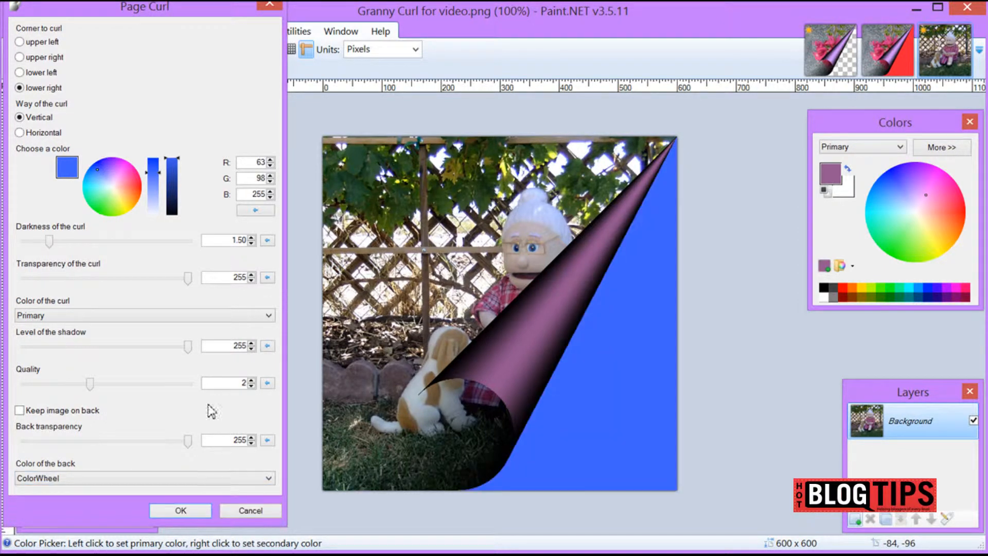
{"action": "left_click", "coordinate": [117, 170]}
{"action": "left_click", "coordinate": [131, 187]}
{"action": "left_click", "coordinate": [128, 209]}
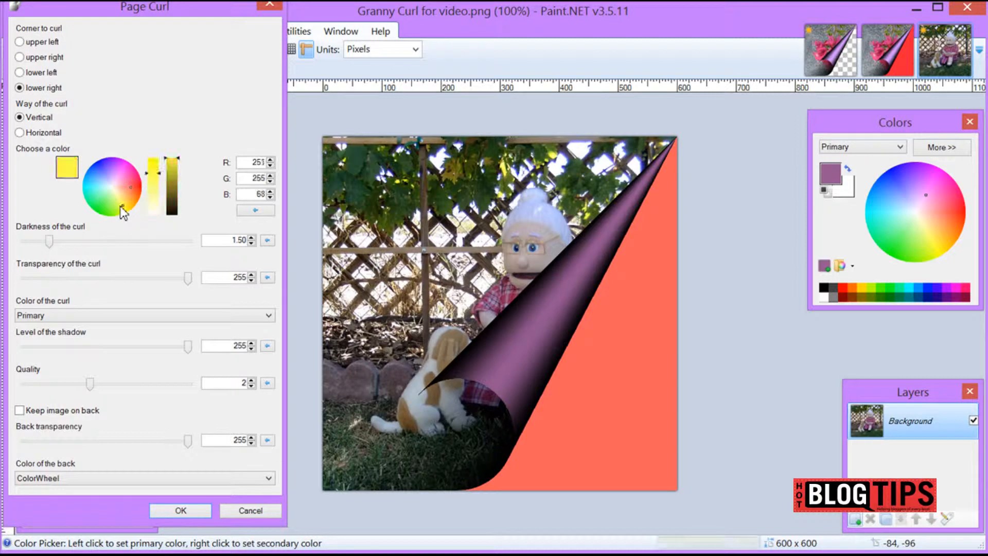
{"action": "left_click", "coordinate": [105, 210]}
{"action": "left_click", "coordinate": [103, 185]}
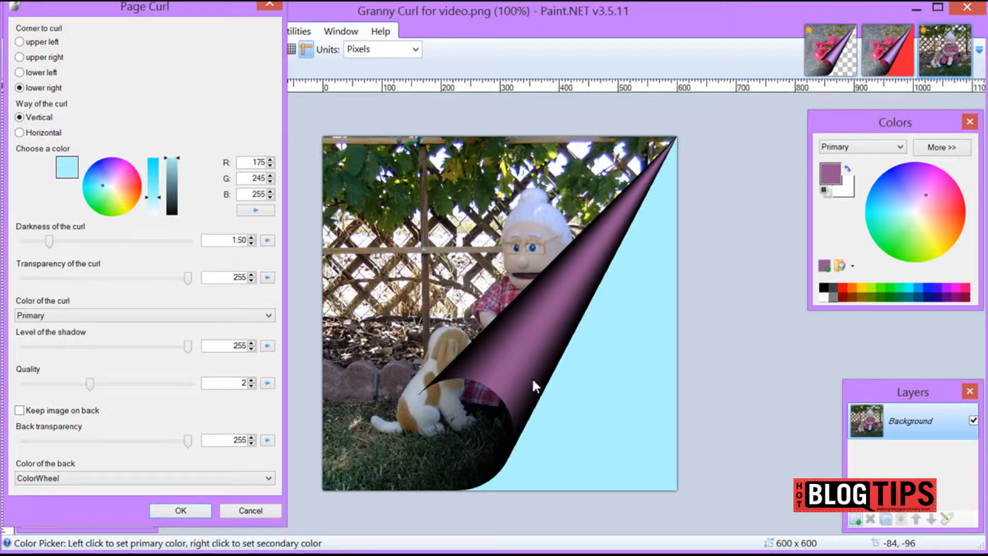
{"action": "left_click", "coordinate": [114, 187]}
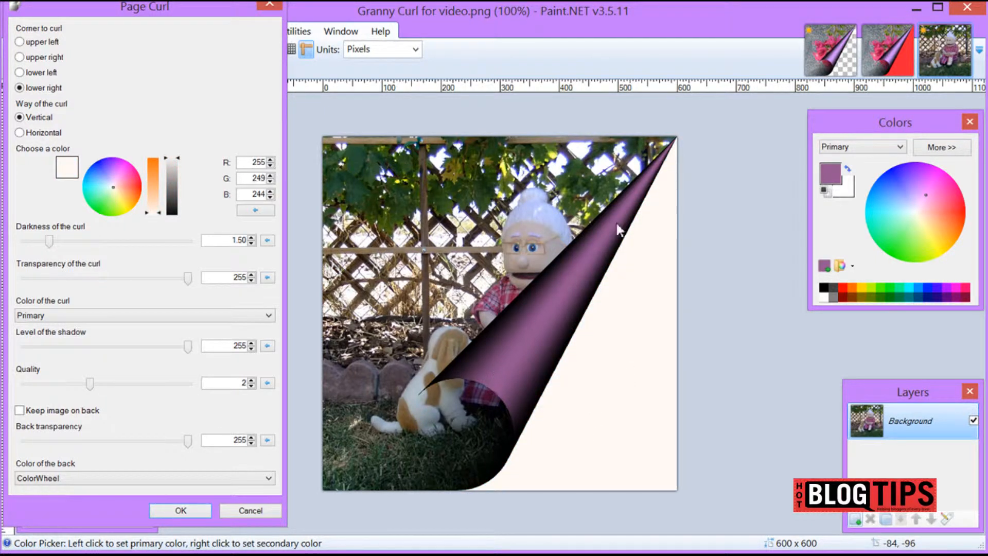
{"action": "left_click", "coordinate": [180, 511]}
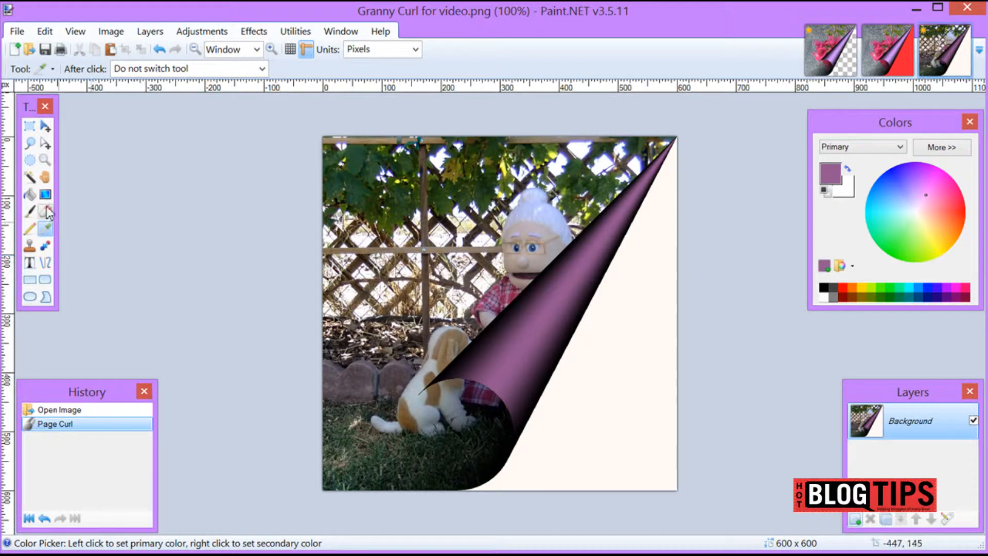
Select the off-white area behind the curl with the Magic Wand, make it fully transparent with the Transparency adjustment, and clear the selection
{"action": "left_click", "coordinate": [30, 180]}
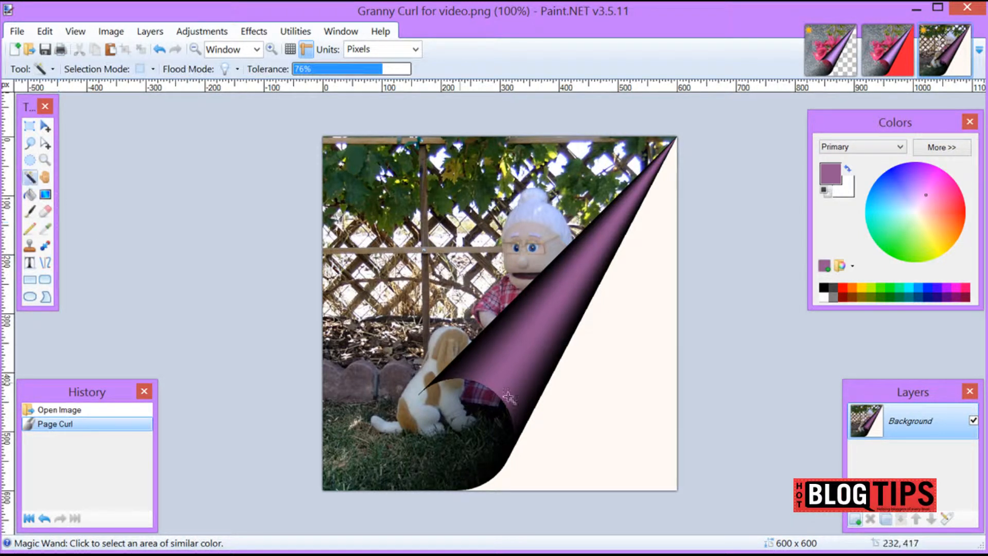
{"action": "left_click", "coordinate": [599, 408]}
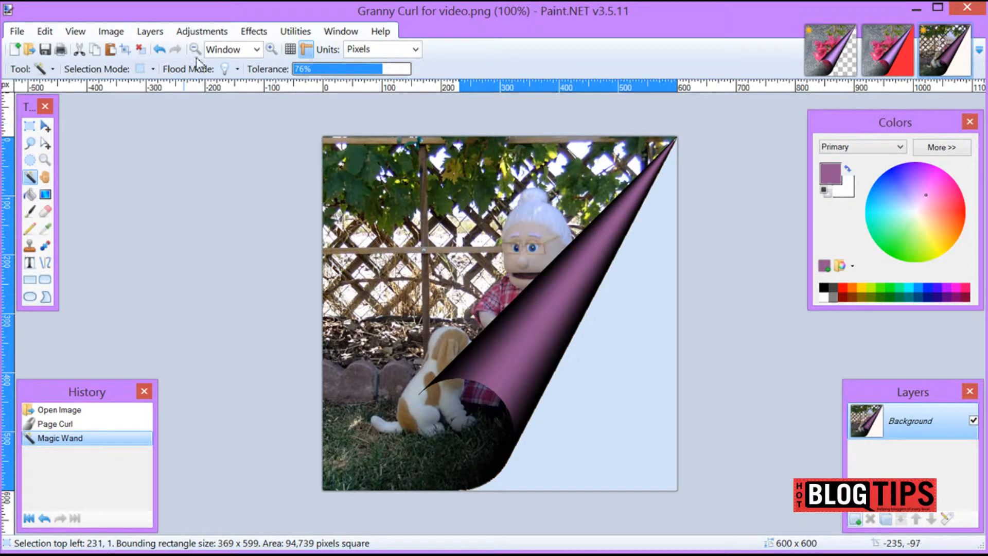
{"action": "left_click", "coordinate": [210, 33]}
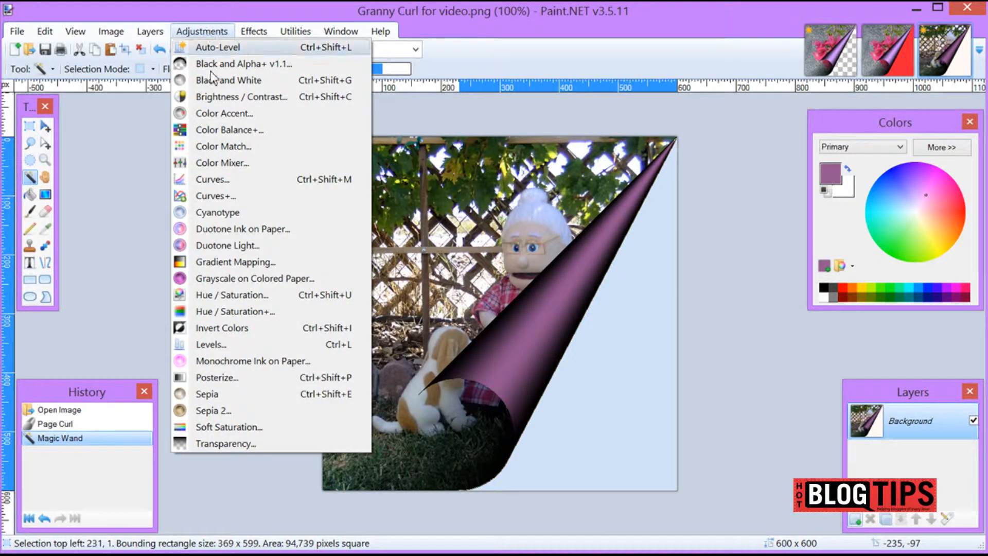
{"action": "left_click", "coordinate": [236, 443]}
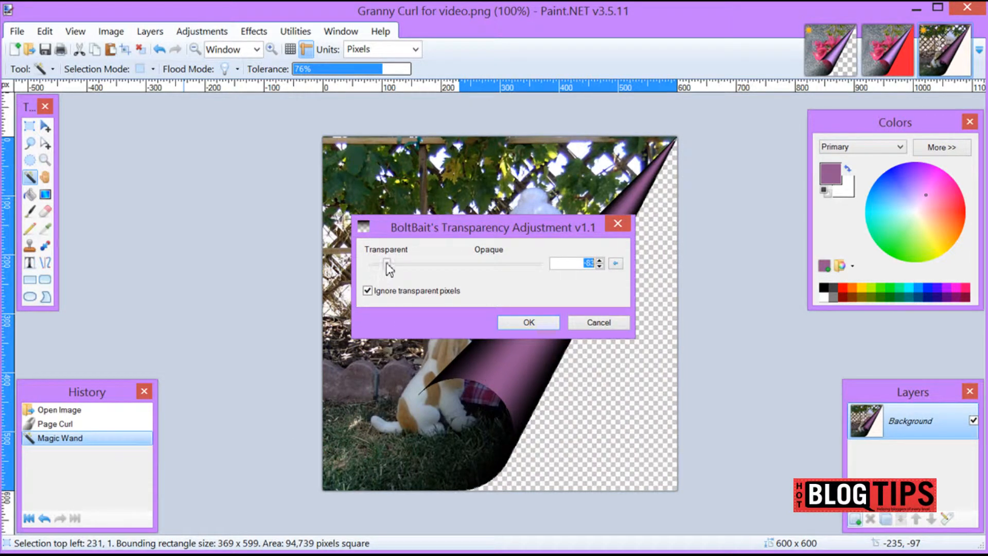
{"action": "left_click_drag", "start_coordinate": [387, 264], "coordinate": [373, 265]}
{"action": "mouse_move", "coordinate": [377, 267]}
{"action": "left_mouse_down"}
{"action": "mouse_move", "coordinate": [508, 280]}
{"action": "mouse_move", "coordinate": [371, 283]}
{"action": "left_mouse_up"}
{"action": "left_click", "coordinate": [540, 322]}
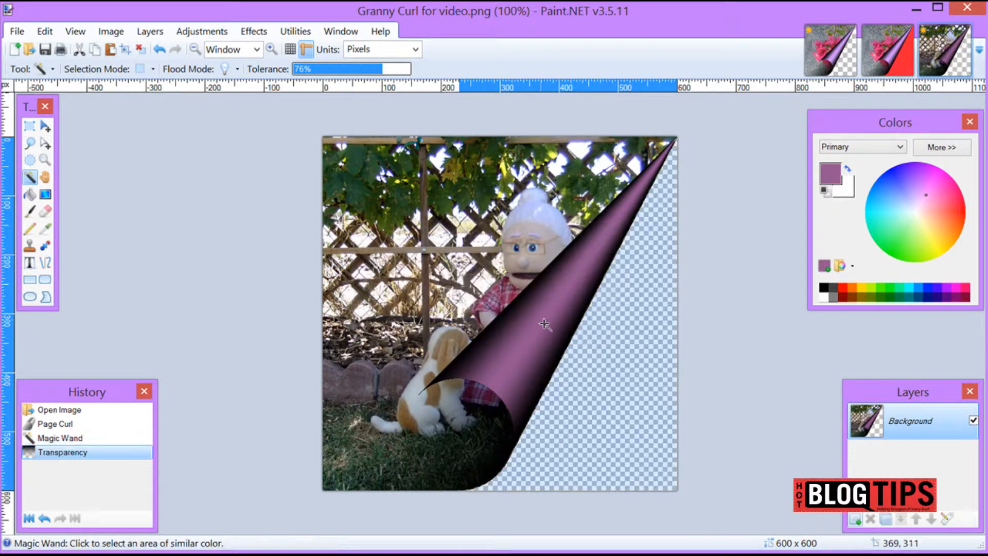
{"action": "left_click", "coordinate": [145, 52]}
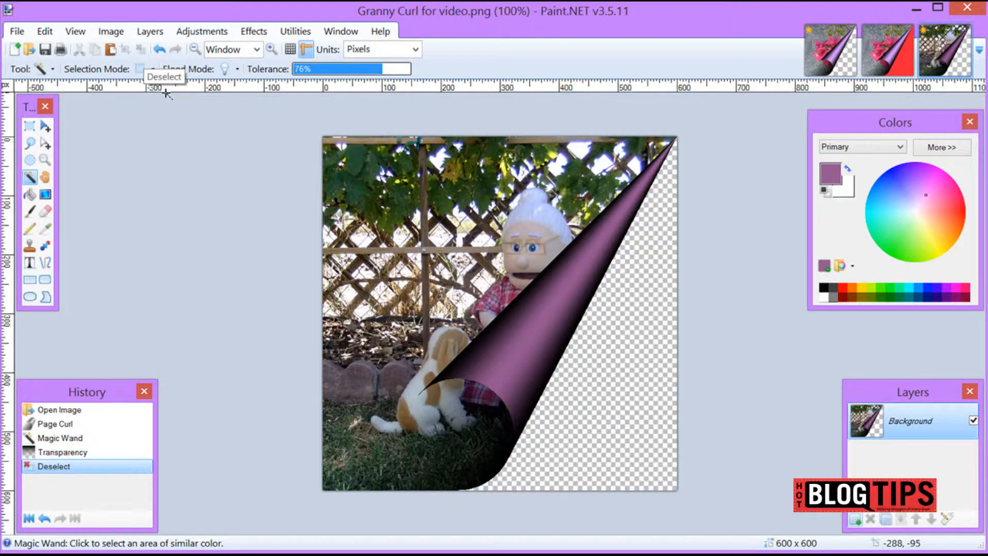
Save the curled image as a new PNG named "Granny Curl for video 1" in the Page Roll folder
{"action": "left_click", "coordinate": [17, 31]}
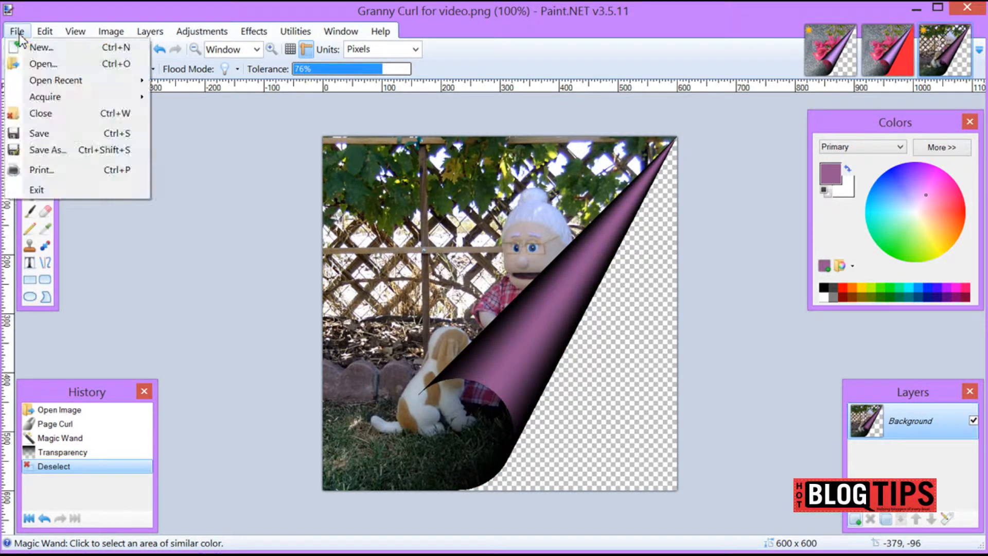
{"action": "left_click", "coordinate": [45, 151]}
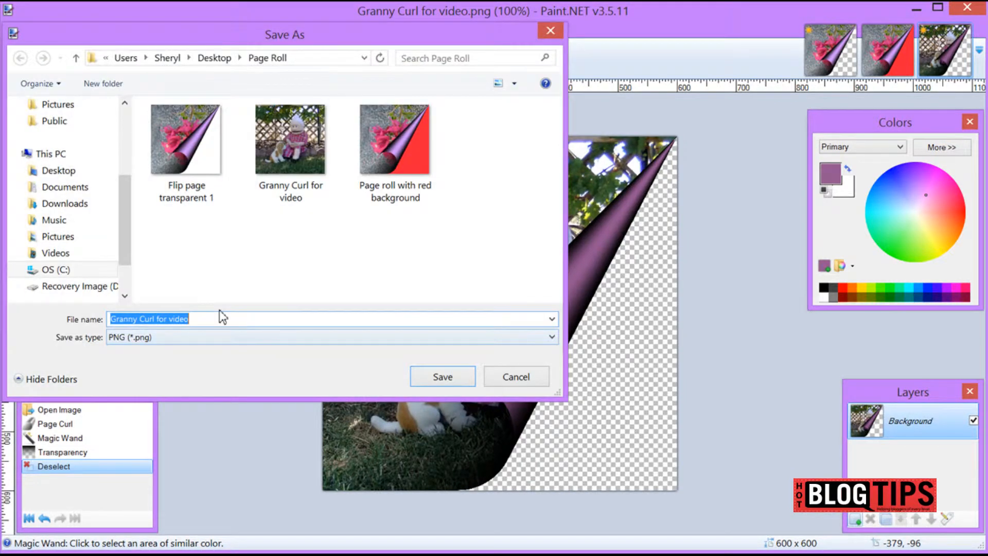
{"action": "left_click", "coordinate": [222, 319]}
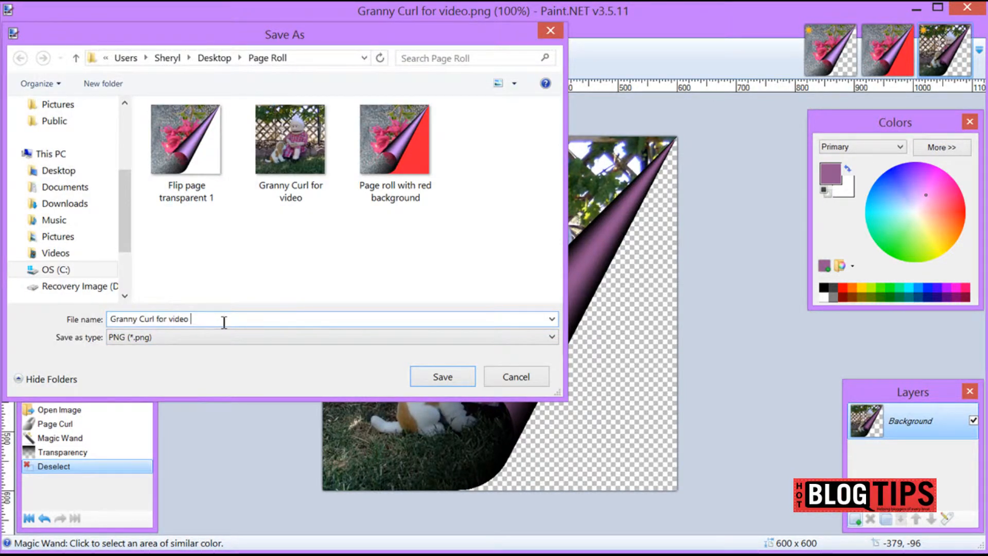
{"action": "type", "text": "1"}
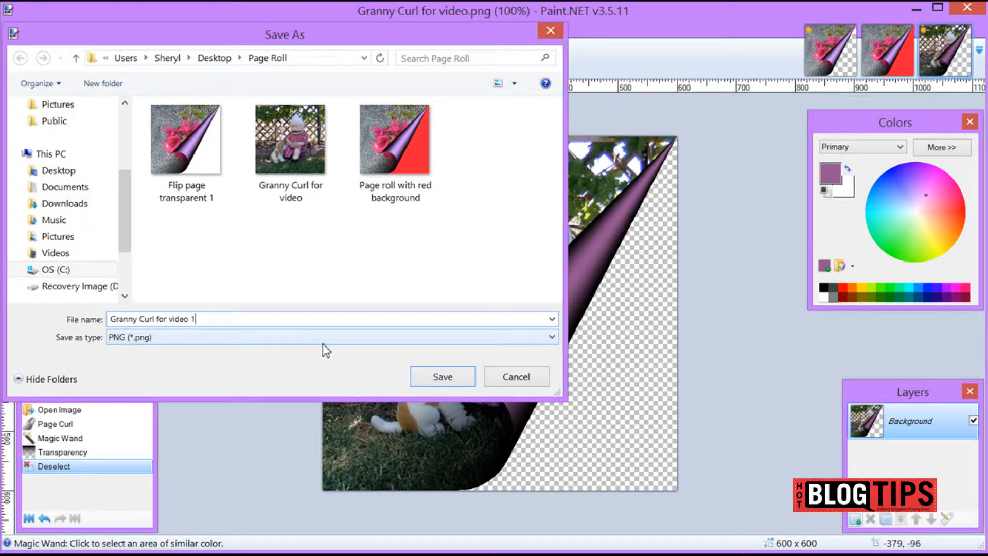
{"action": "left_click", "coordinate": [436, 382]}
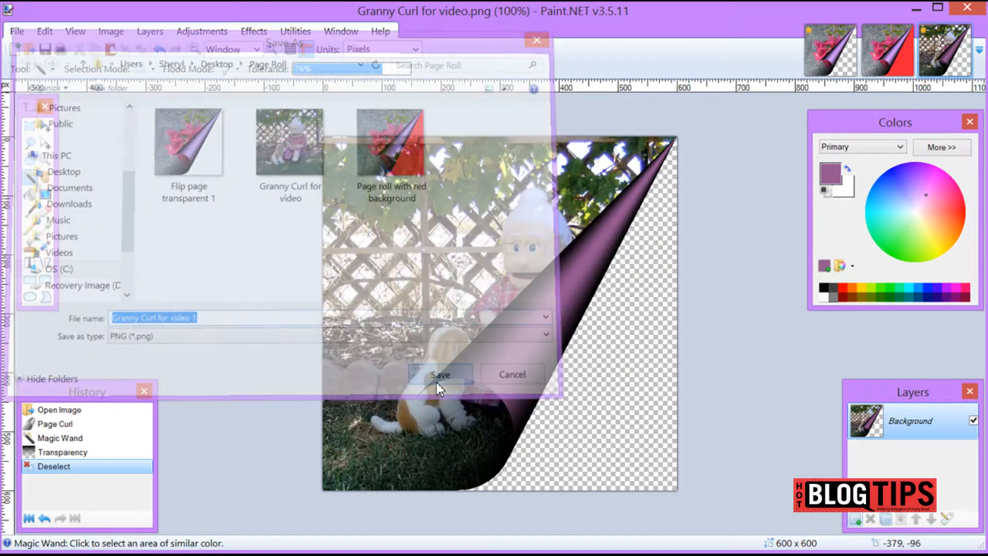
{"action": "left_click", "coordinate": [709, 445]}
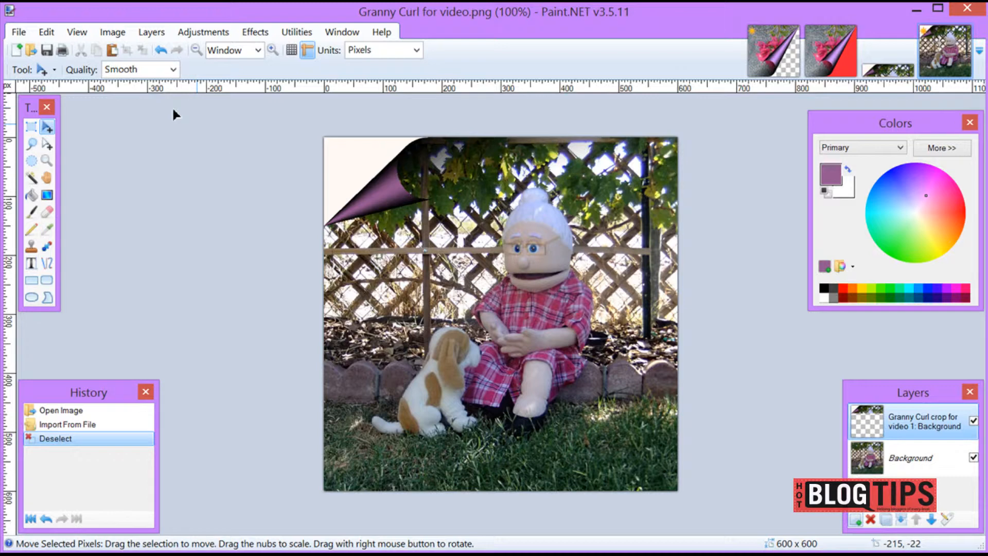
Open another copy of the original "Granny Curl for video" image from the Page Roll folder
{"action": "left_click", "coordinate": [19, 33]}
{"action": "left_click", "coordinate": [25, 67]}
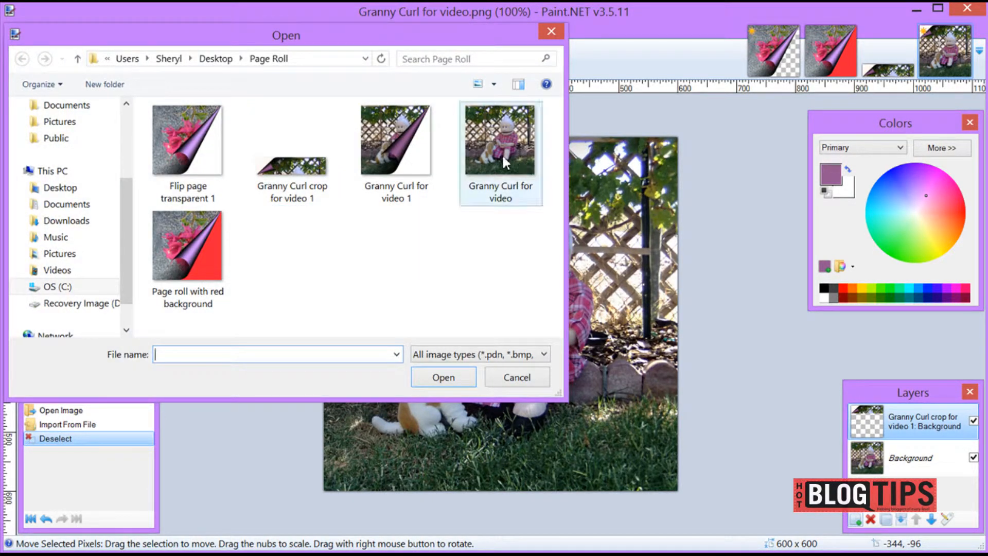
{"action": "left_click", "coordinate": [501, 154]}
{"action": "left_click", "coordinate": [444, 377]}
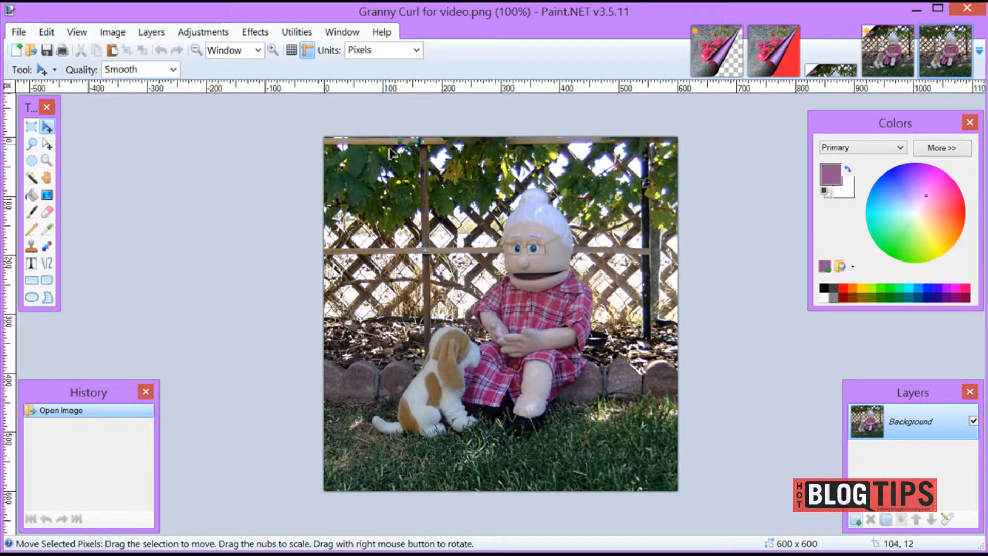
Select a full-width strip of 600 x 160 pixels along the photo's top edge and crop the image to it
{"action": "left_click", "coordinate": [31, 132]}
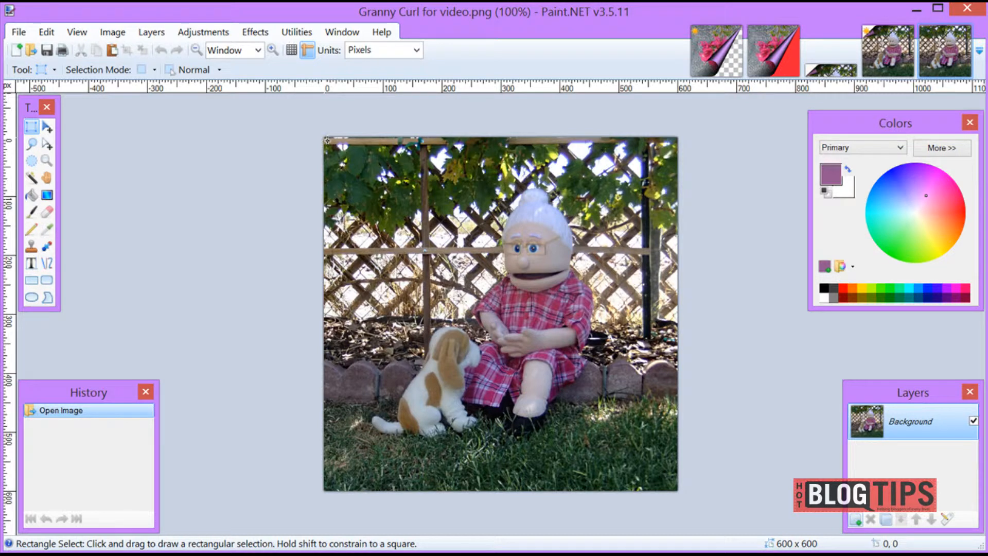
{"action": "left_click_drag", "start_coordinate": [328, 139], "coordinate": [682, 235]}
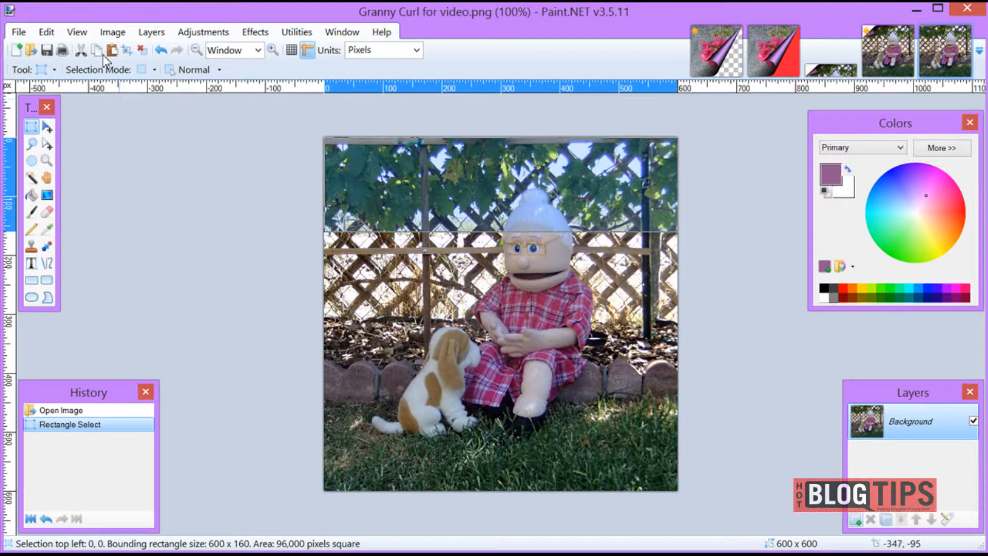
{"action": "left_click", "coordinate": [110, 33]}
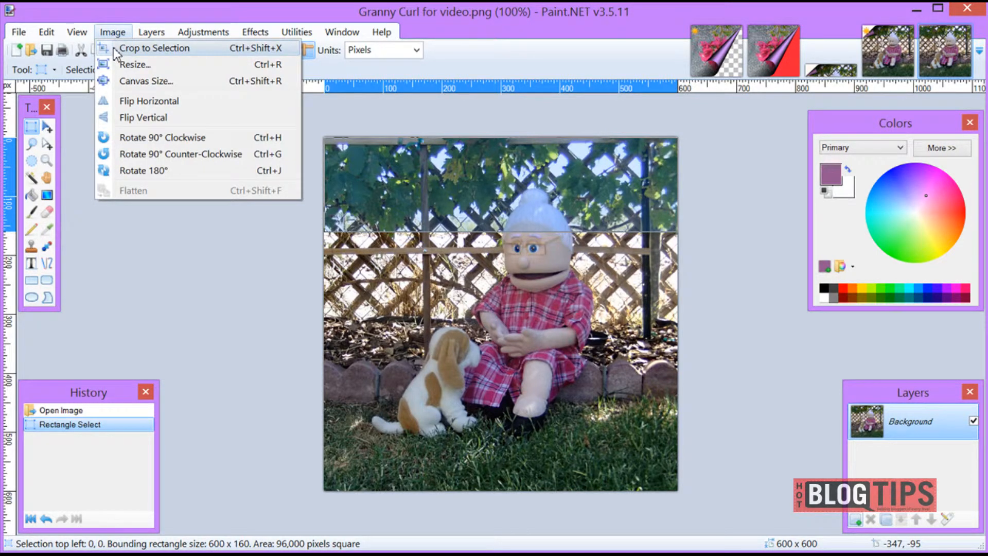
{"action": "left_click", "coordinate": [115, 48]}
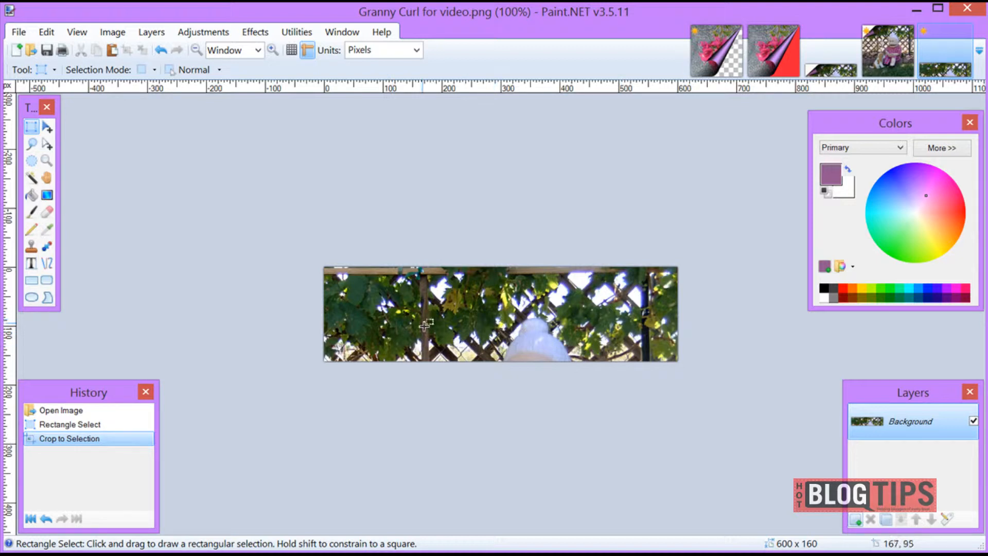
Open the Page Curl effect for the cropped strip, keep its dialog clear of the image, and preview pink and near-white wheel colors
{"action": "left_click", "coordinate": [255, 33]}
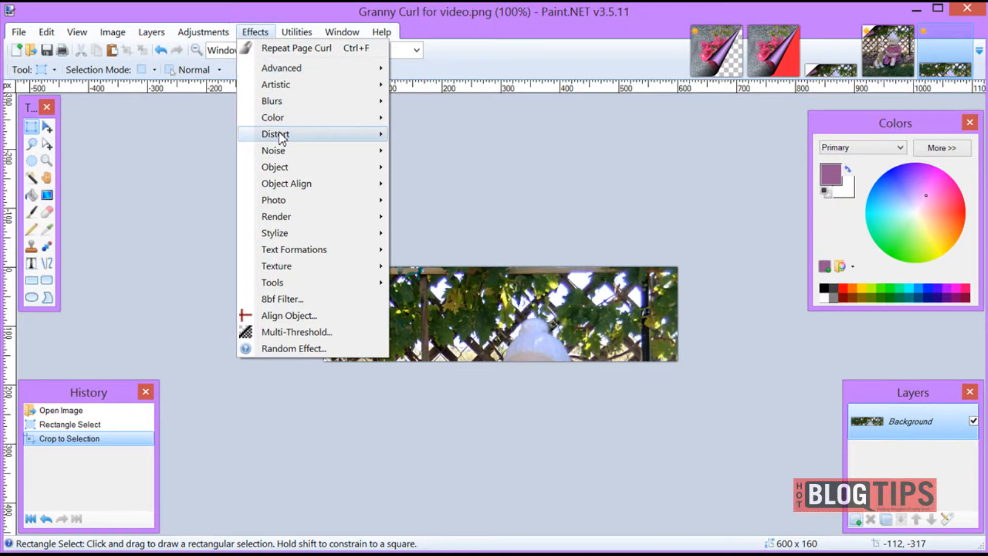
{"action": "mouse_move", "coordinate": [302, 137]}
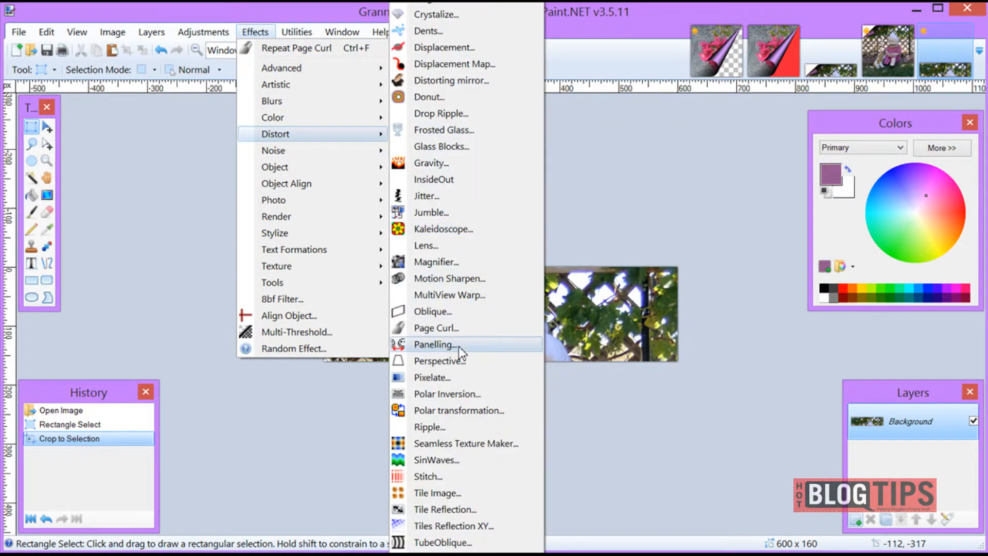
{"action": "left_click", "coordinate": [455, 328]}
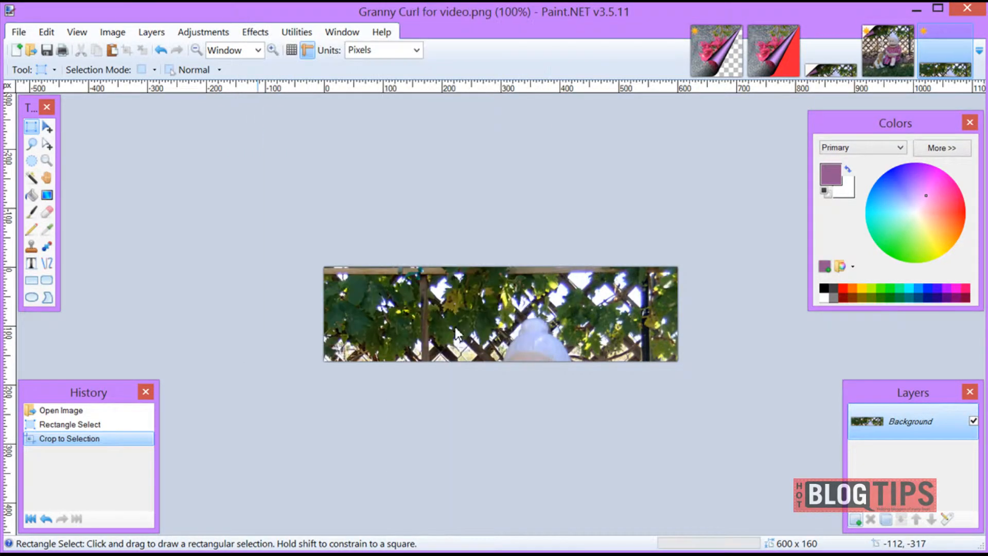
{"action": "left_click_drag", "start_coordinate": [493, 24], "coordinate": [155, 10]}
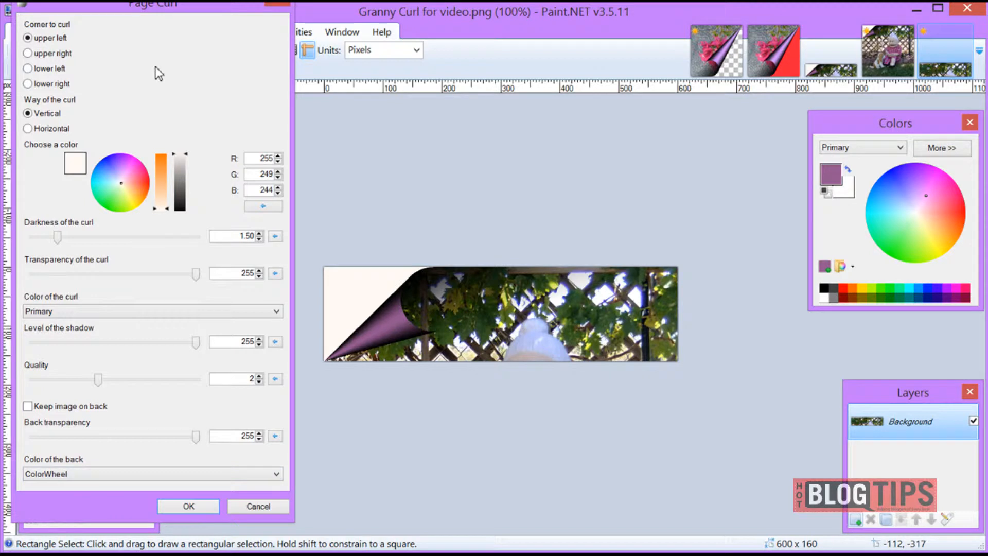
{"action": "left_click", "coordinate": [143, 178]}
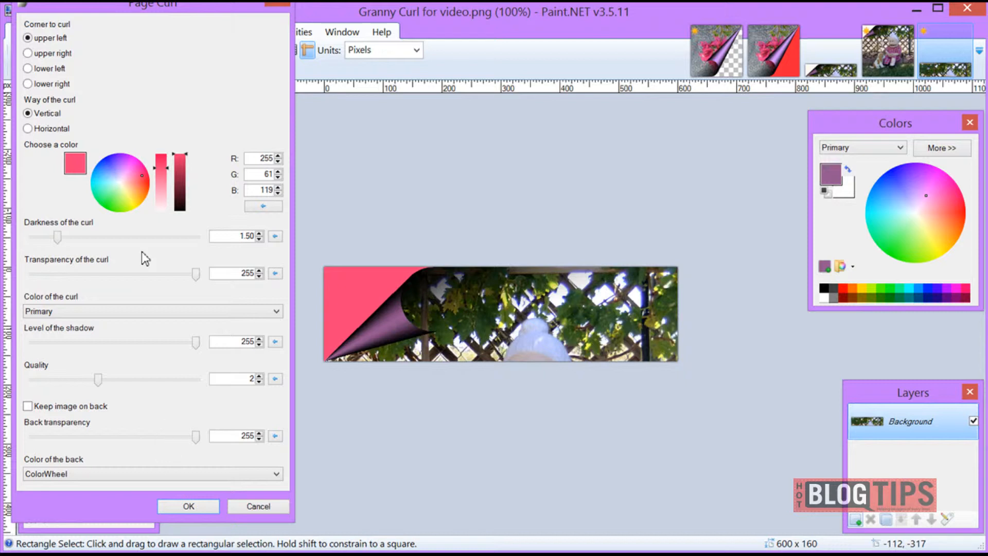
{"action": "left_click", "coordinate": [121, 183]}
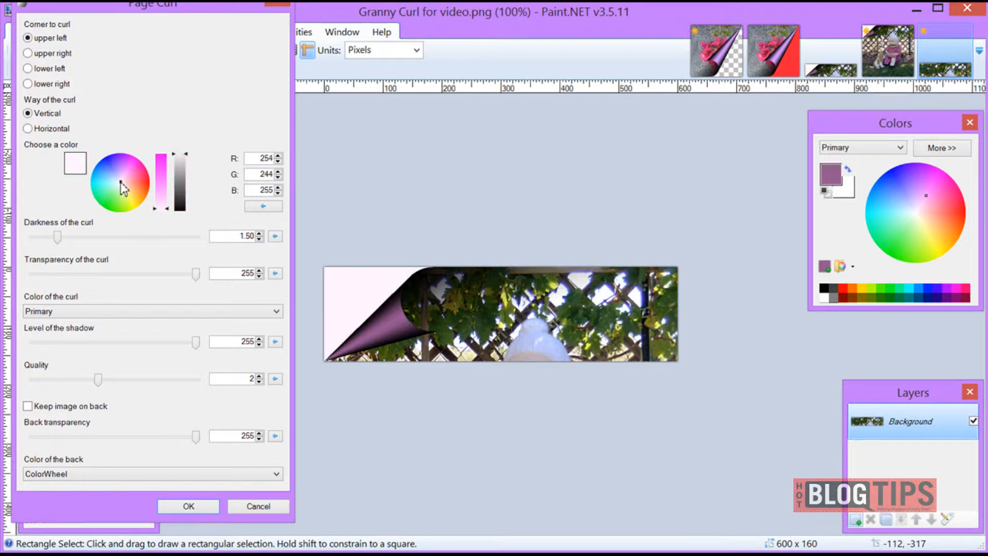
Set the curl color to ColorWheel with red RGB 255, 40, 65 and the back color to Secondary, and apply the upper-left curl
{"action": "left_click", "coordinate": [102, 310]}
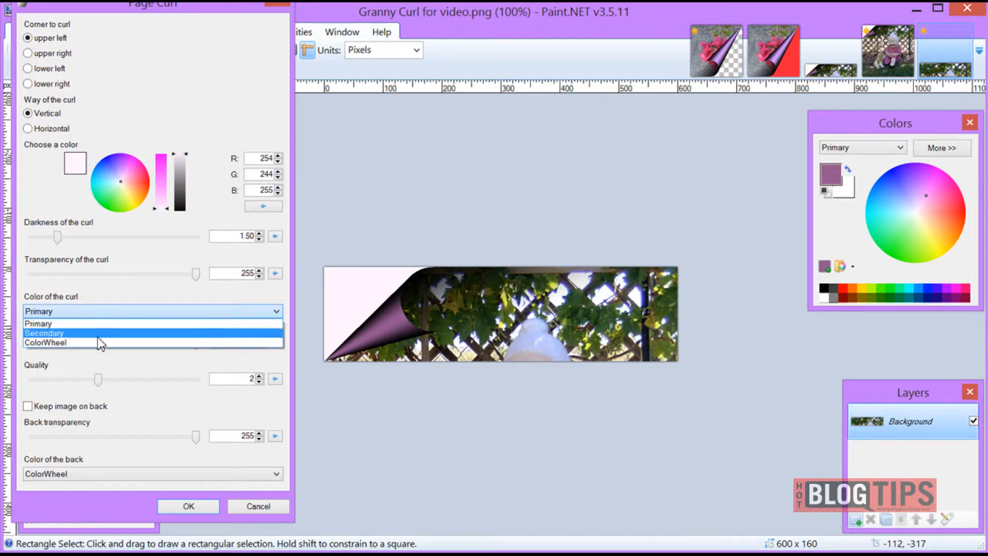
{"action": "left_click", "coordinate": [97, 338]}
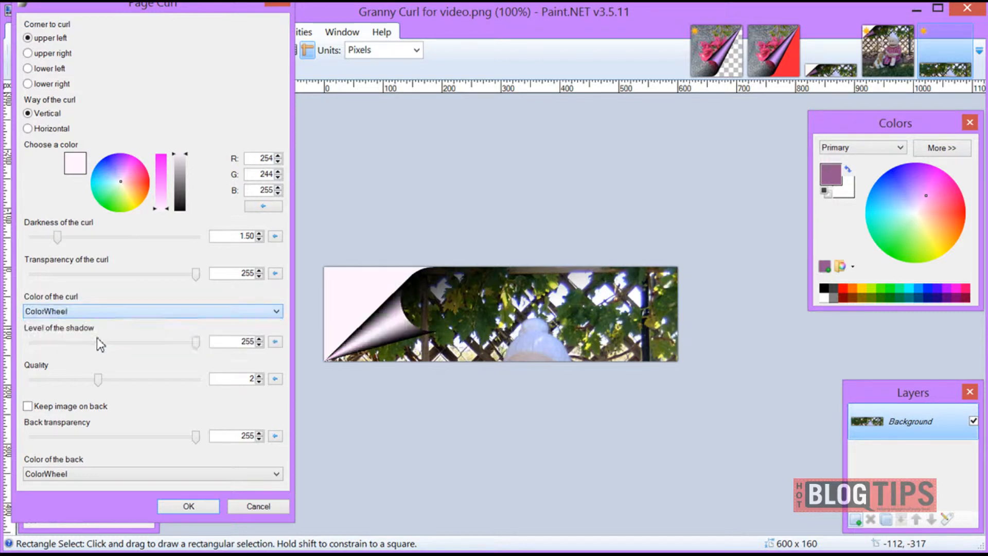
{"action": "left_click", "coordinate": [149, 186]}
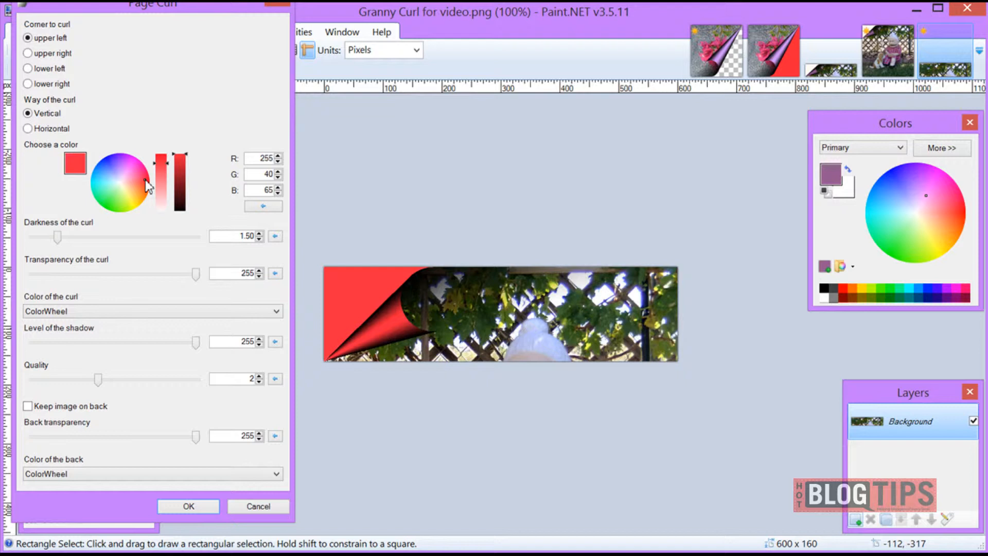
{"action": "left_click", "coordinate": [251, 474]}
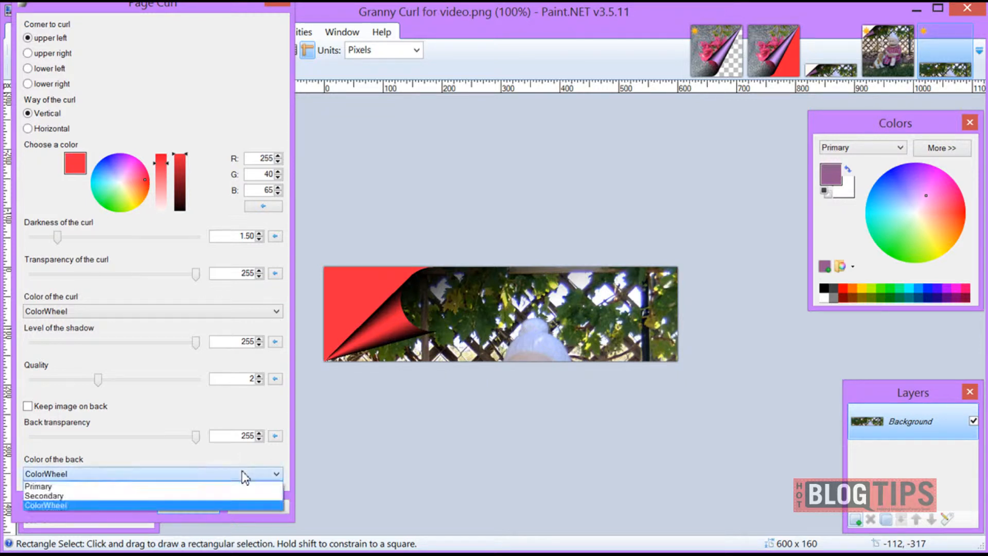
{"action": "left_click", "coordinate": [226, 491]}
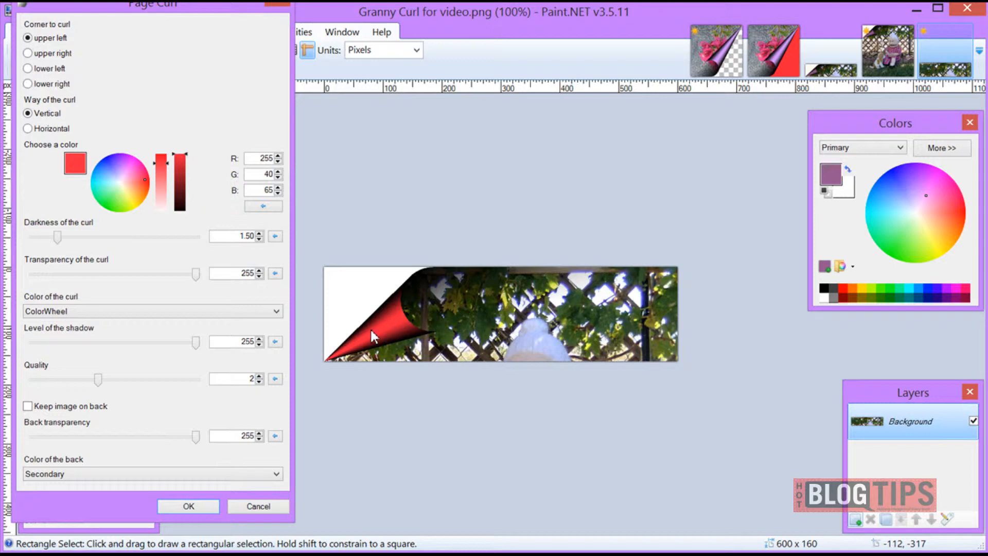
{"action": "left_click", "coordinate": [191, 506]}
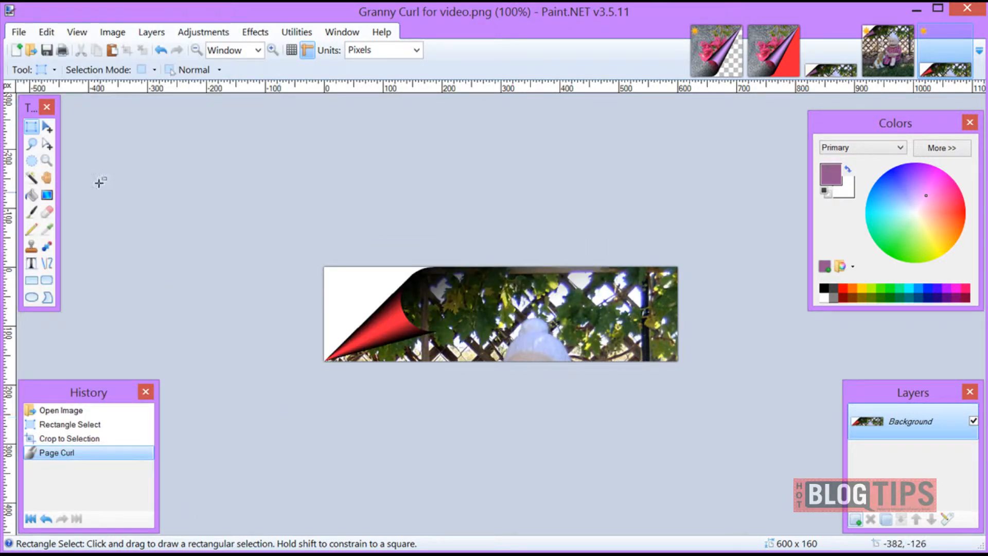
Save the curled strip in the Page Roll folder as PNG "Granny Curl for video 2" with the 32-bit save settings
{"action": "left_click", "coordinate": [22, 35]}
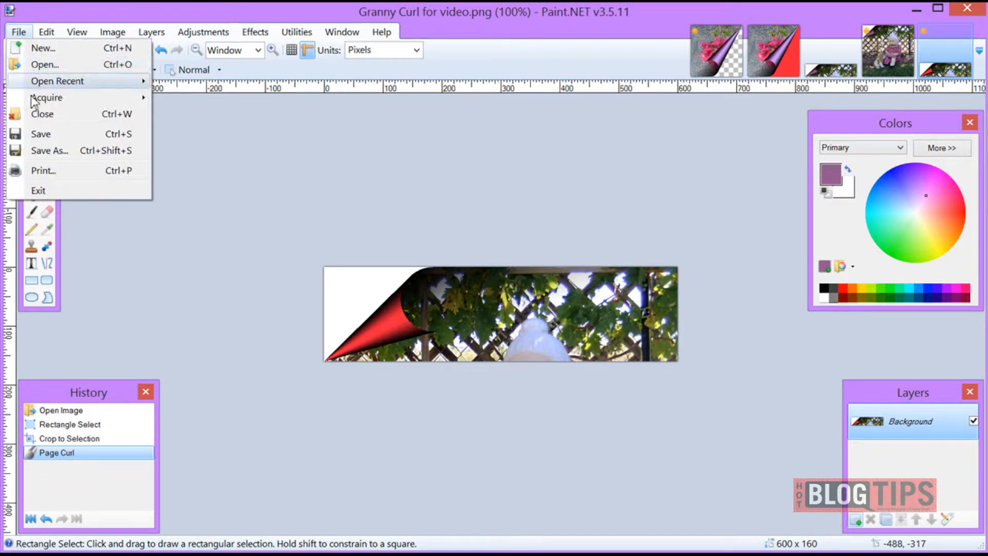
{"action": "left_click", "coordinate": [36, 154]}
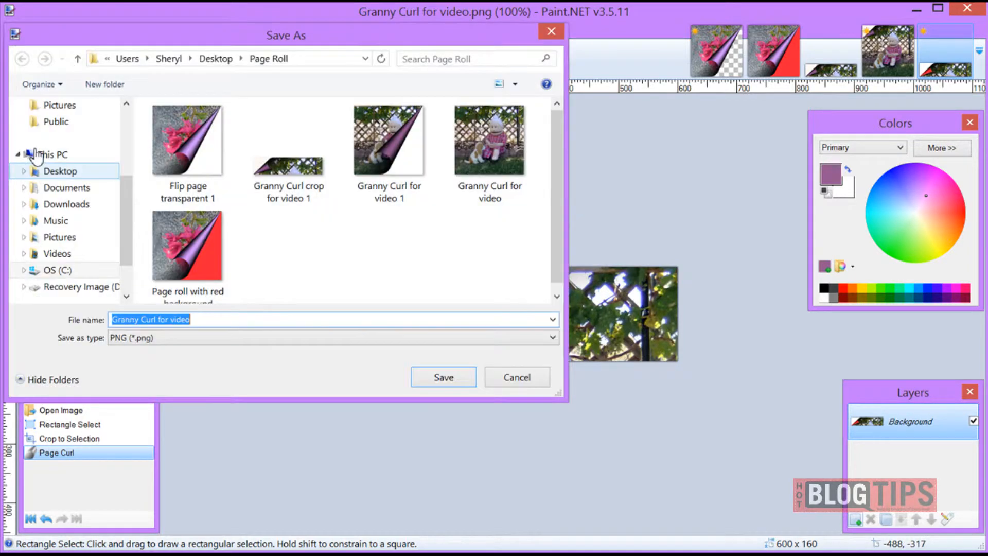
{"action": "left_click", "coordinate": [208, 321]}
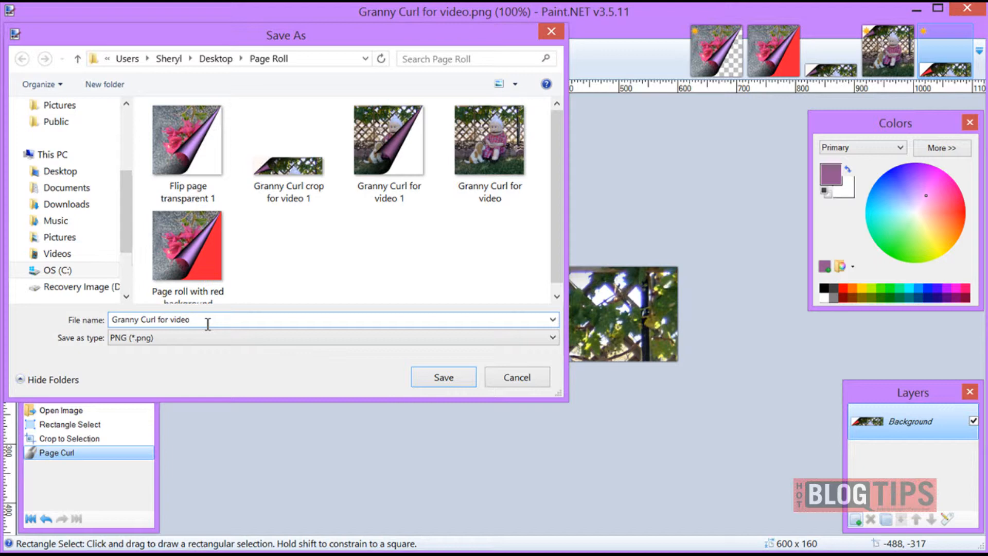
{"action": "type", "text": "2"}
{"action": "left_click", "coordinate": [423, 381]}
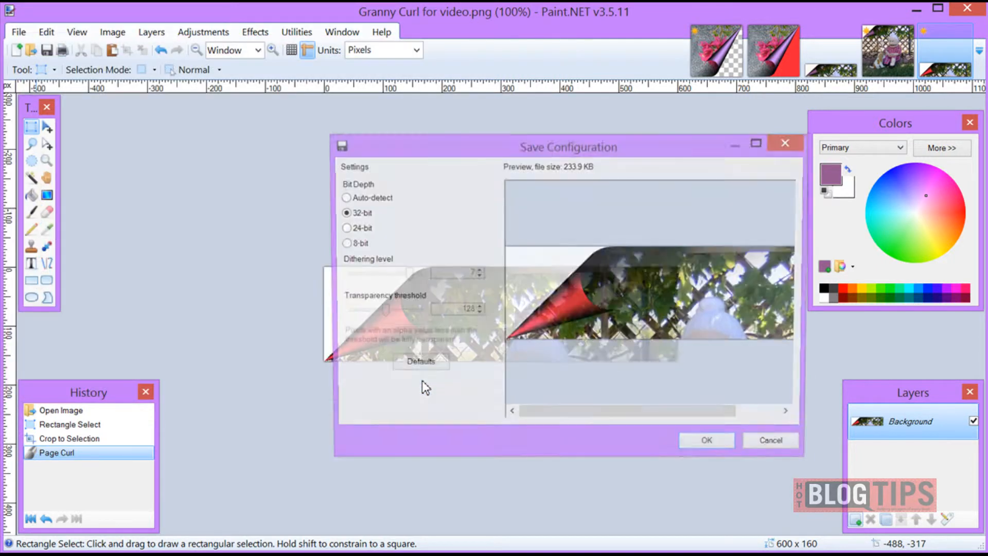
{"action": "left_click", "coordinate": [711, 452]}
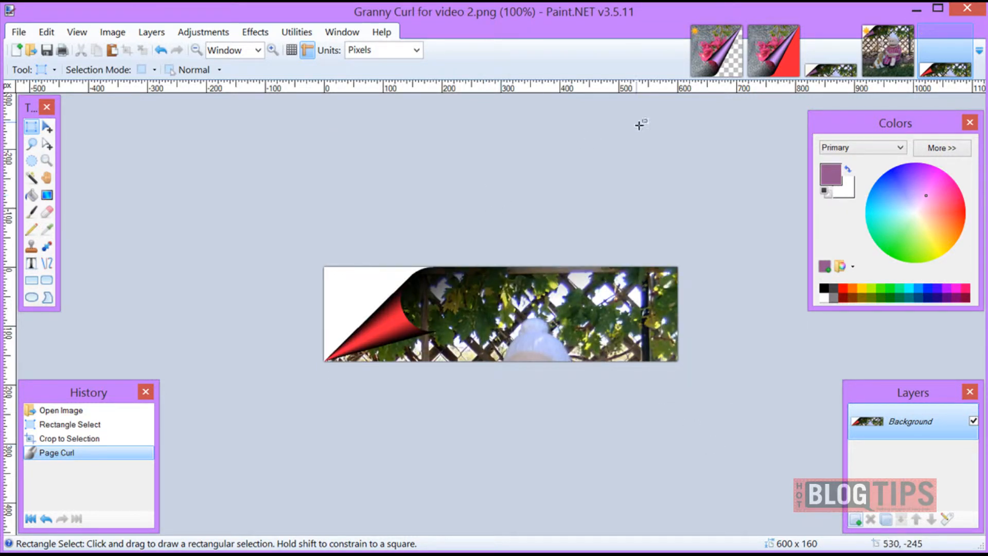
Open a fresh copy of the full-size "Granny Curl for video" photo from the Page Roll folder
{"action": "left_click", "coordinate": [21, 33]}
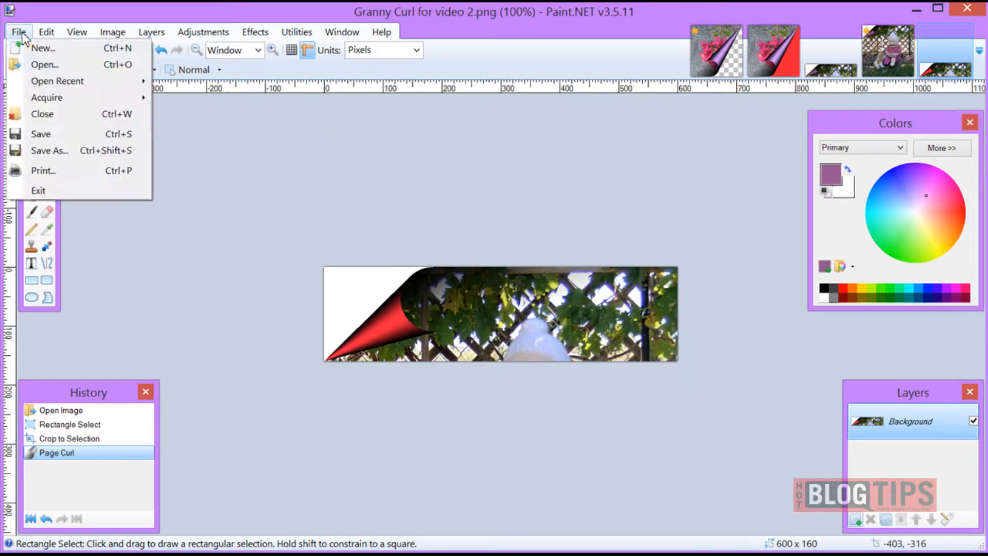
{"action": "left_click", "coordinate": [46, 65]}
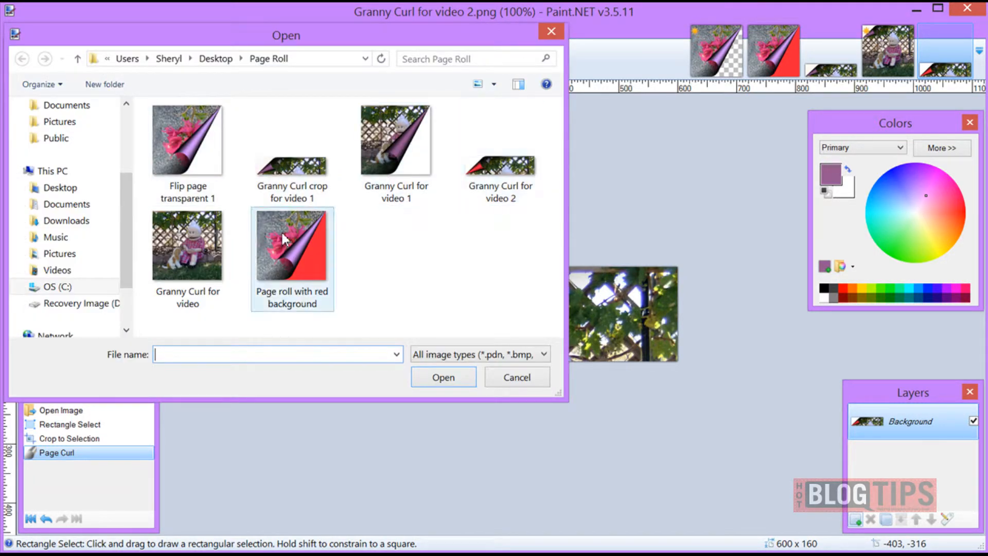
{"action": "left_click", "coordinate": [191, 242]}
{"action": "left_click", "coordinate": [444, 378]}
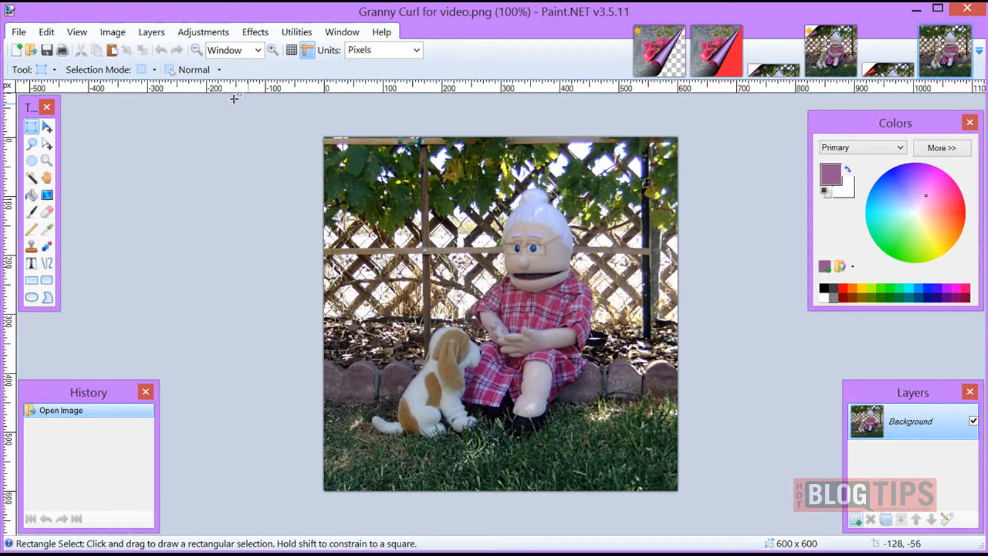
Import "Granny Curl for video 2" as a new layer at the photo's top edge and deselect it
{"action": "left_click", "coordinate": [152, 33]}
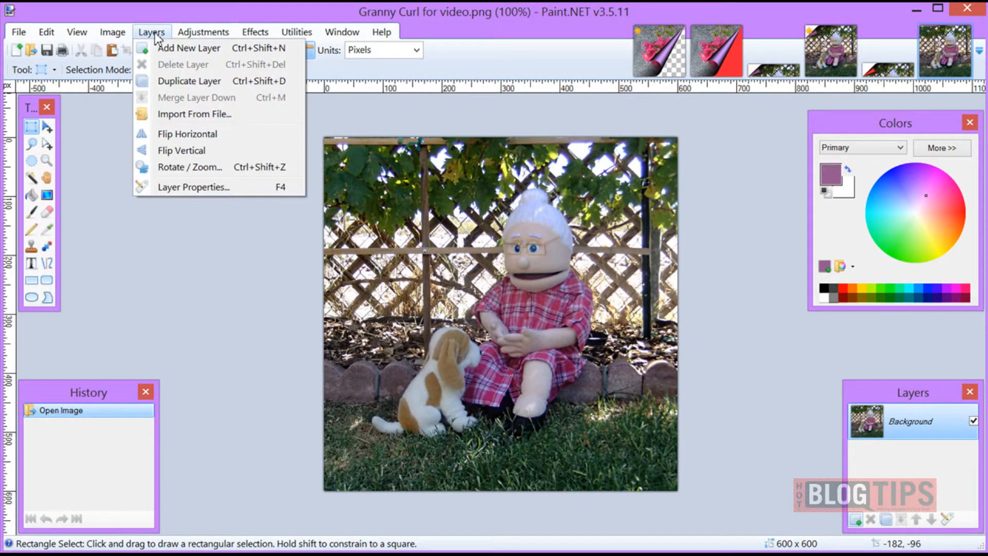
{"action": "left_click", "coordinate": [159, 114]}
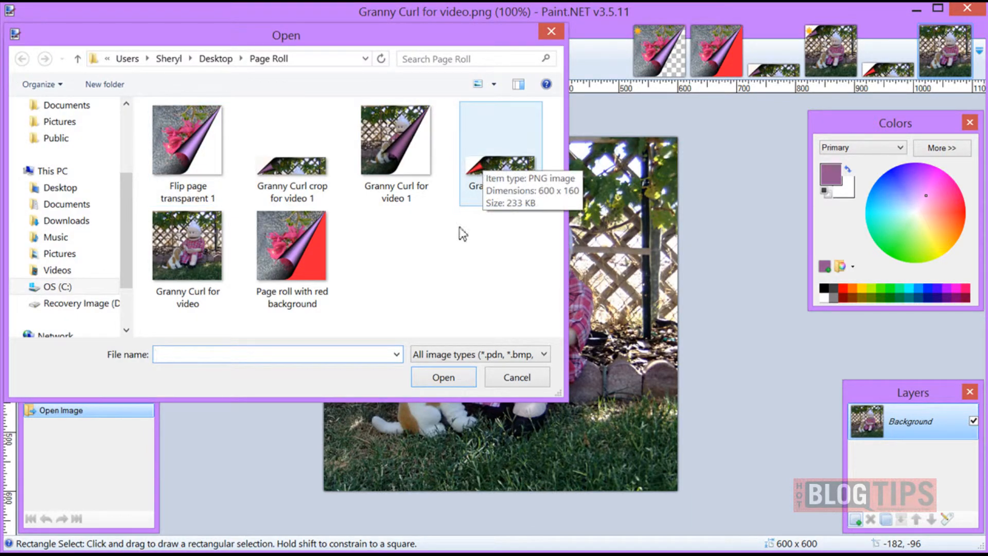
{"action": "left_click", "coordinate": [481, 186]}
{"action": "left_click", "coordinate": [443, 379]}
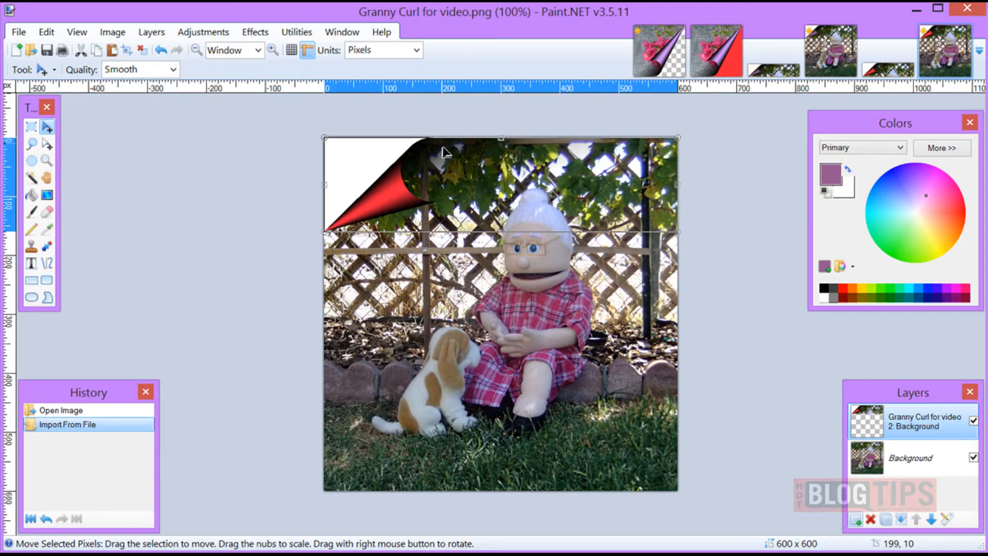
{"action": "left_click", "coordinate": [147, 52]}
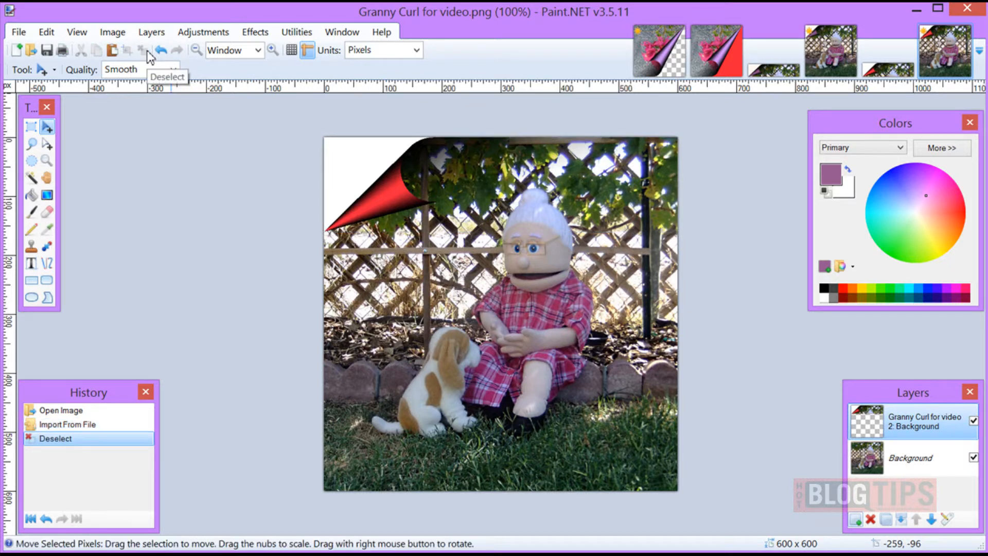
Save the combined image as "Granny Curl for video 4" in PNG format at 32-bit depth, flattening the layers
{"action": "left_click", "coordinate": [19, 32]}
{"action": "left_click", "coordinate": [37, 133]}
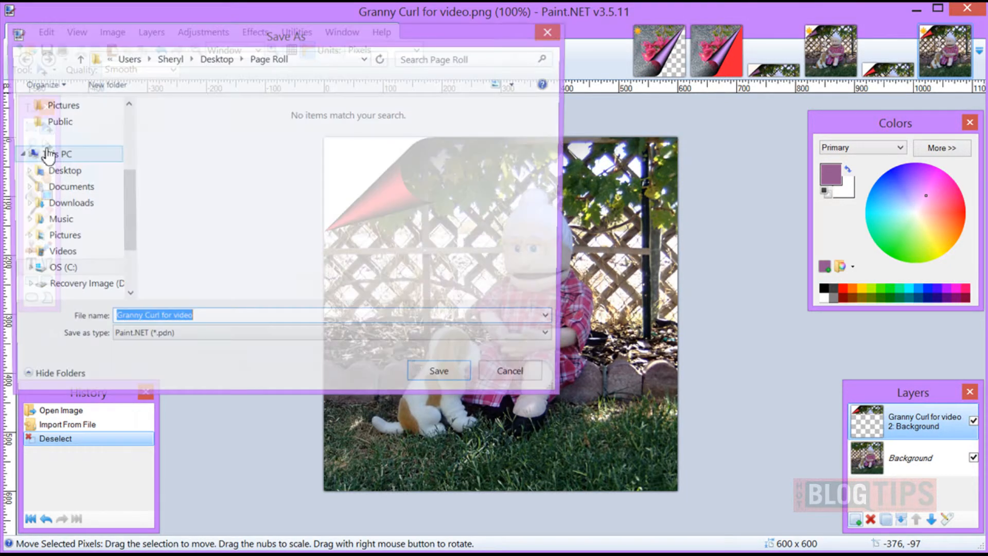
{"action": "left_click", "coordinate": [218, 325]}
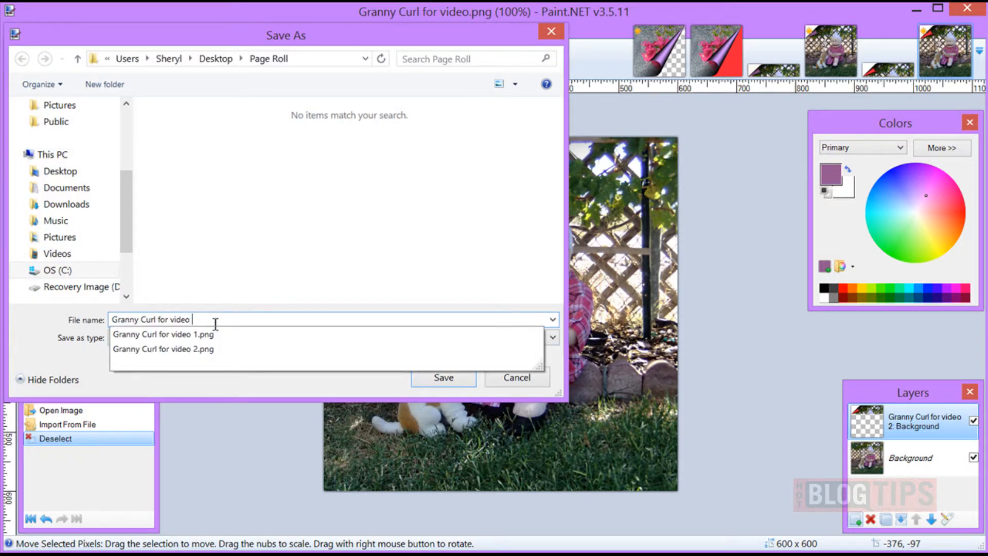
{"action": "type", "text": "4"}
{"action": "left_click", "coordinate": [214, 337]}
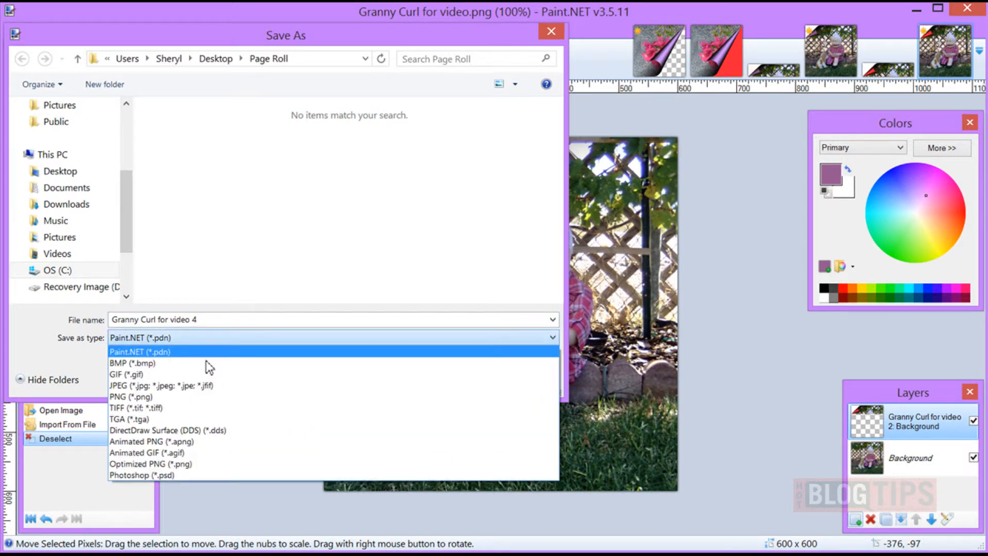
{"action": "left_click", "coordinate": [201, 396]}
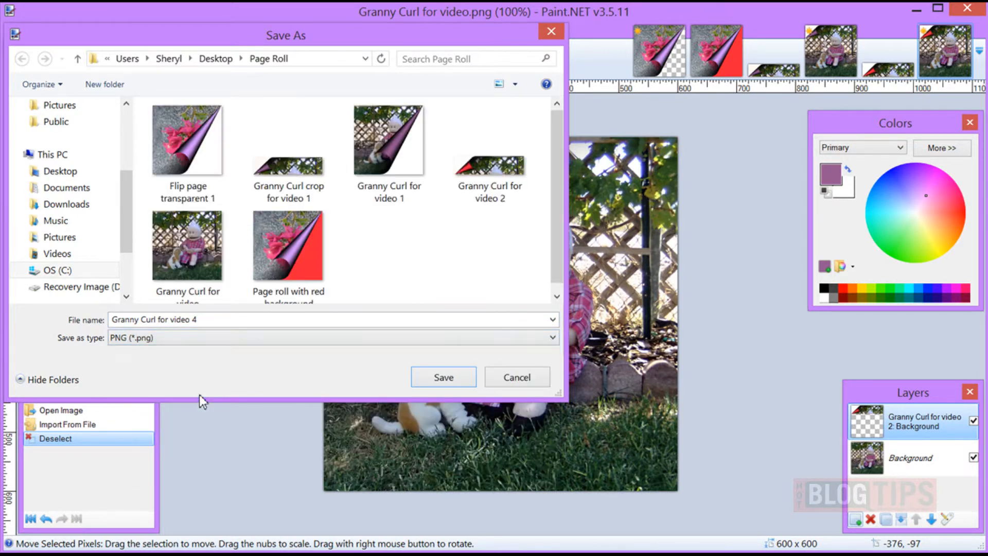
{"action": "left_click", "coordinate": [436, 379]}
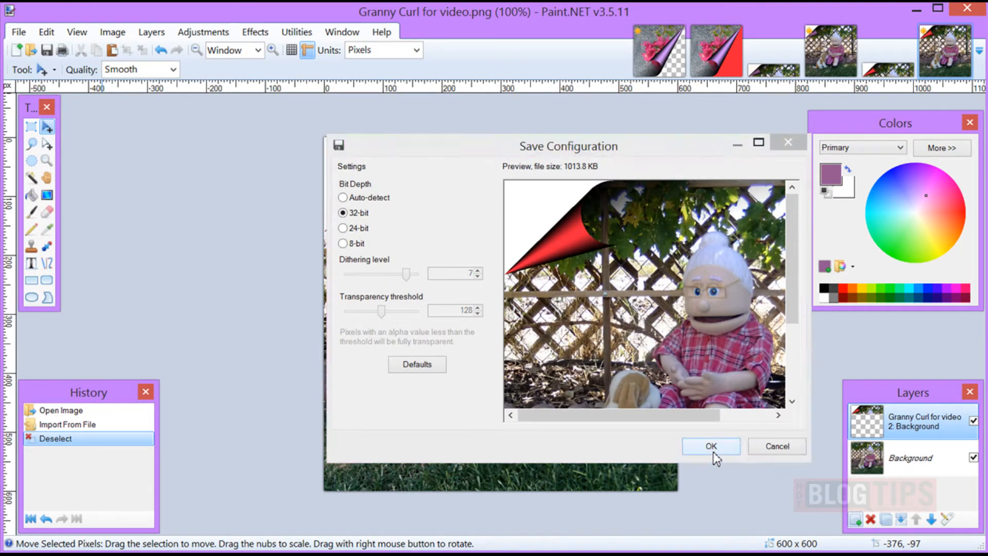
{"action": "left_click", "coordinate": [712, 447]}
{"action": "left_click", "coordinate": [532, 290]}
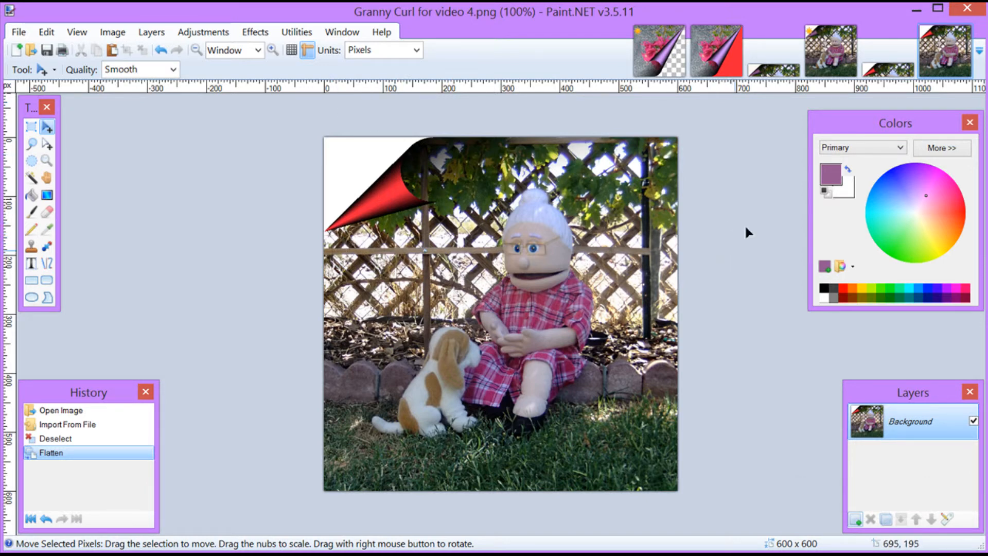
Review the finished page curls in the open red-background, transparent and Granny Curl images, ending on "Granny Curl for video 4"
{"action": "left_click", "coordinate": [723, 66]}
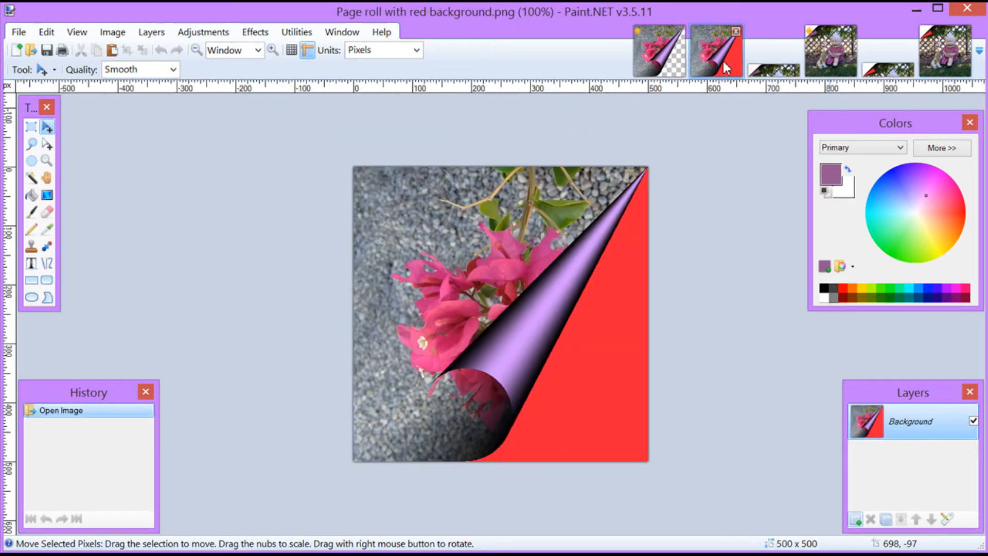
{"action": "left_click", "coordinate": [674, 67]}
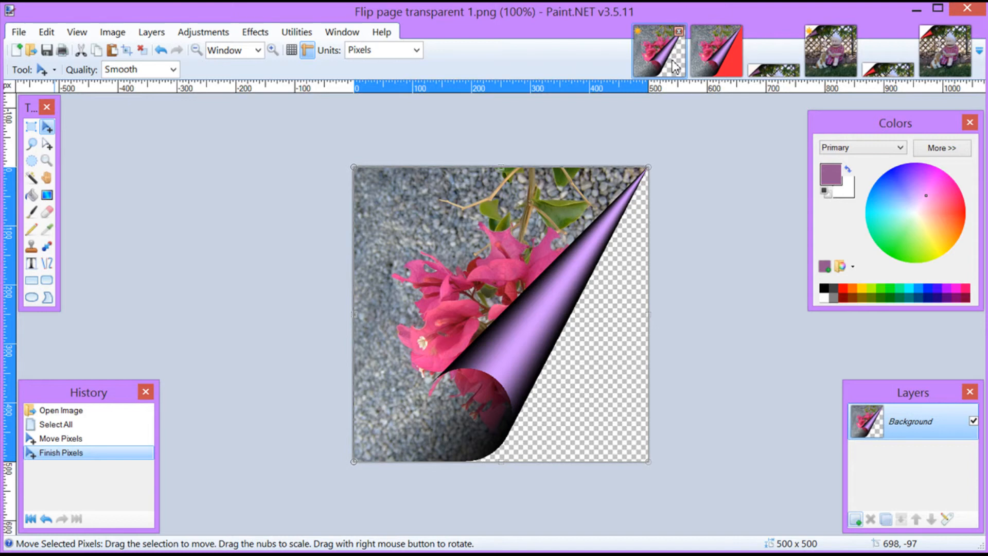
{"action": "left_click", "coordinate": [830, 60]}
{"action": "left_click", "coordinate": [934, 54]}
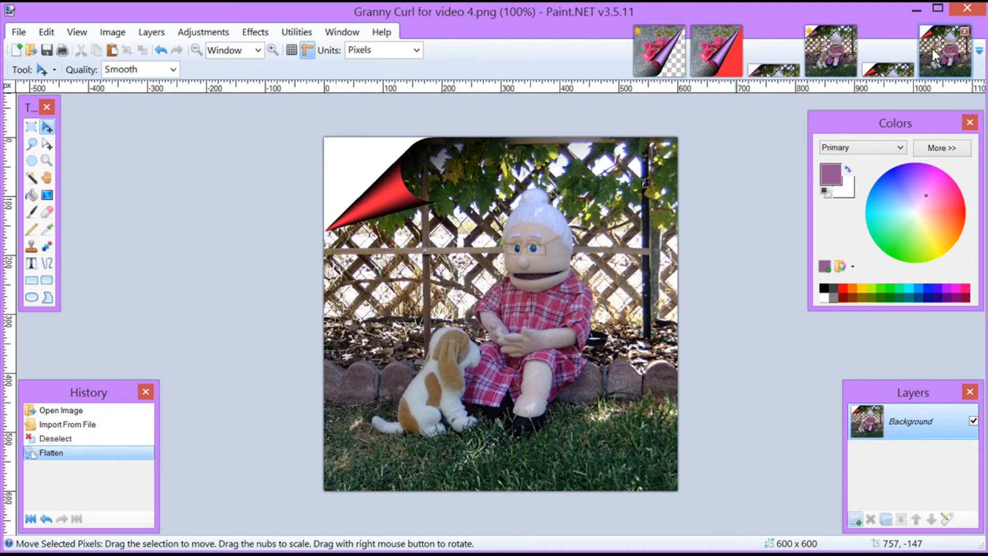